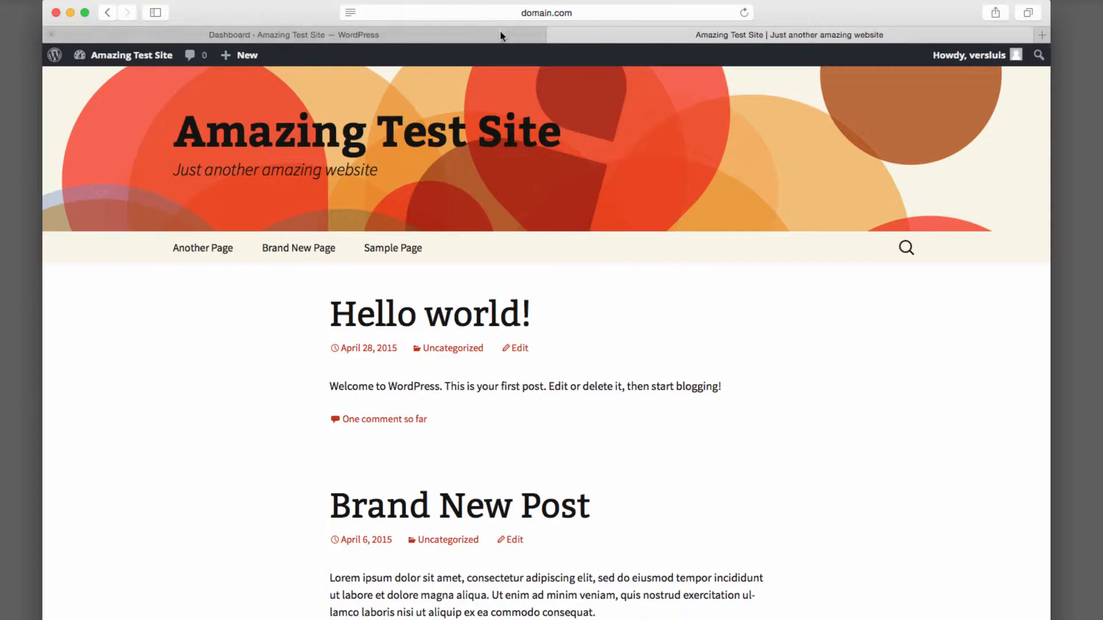
Open the Menus page under Appearance in the WordPress dashboard.
left_click(292, 34)
mouse_move(95, 274)
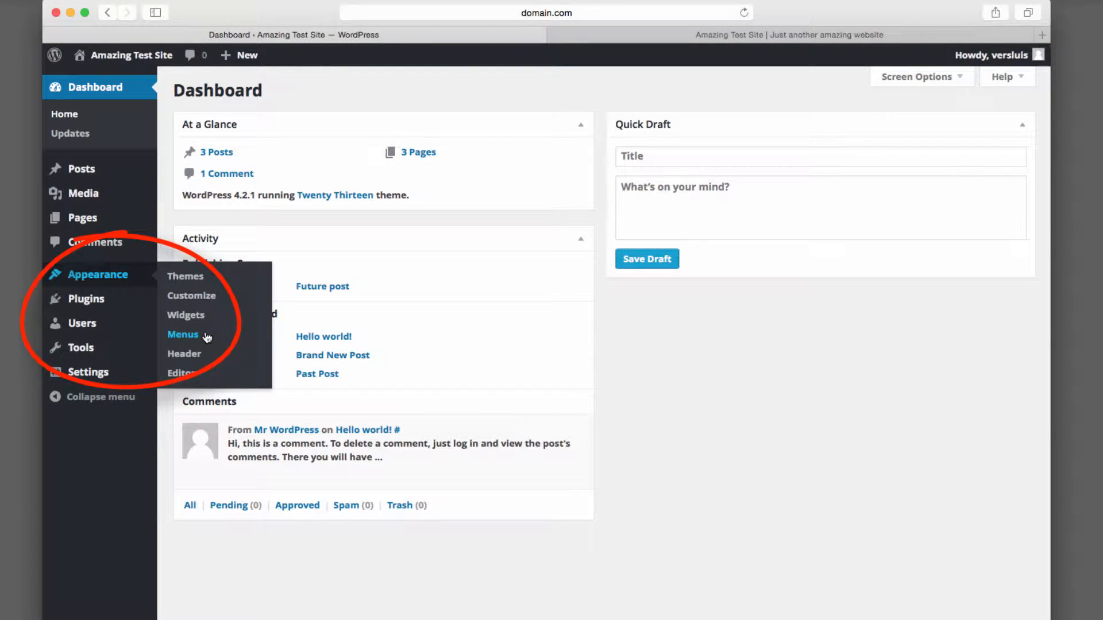
left_click(183, 334)
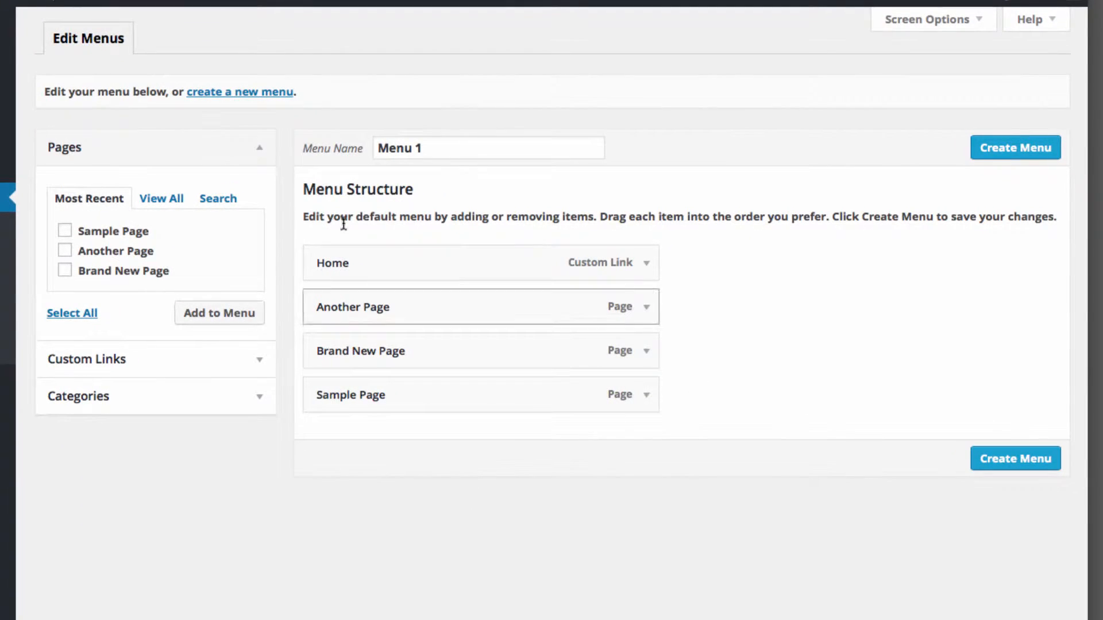
Rename the new menu to "Main Menu" and create it.
left_click(468, 144)
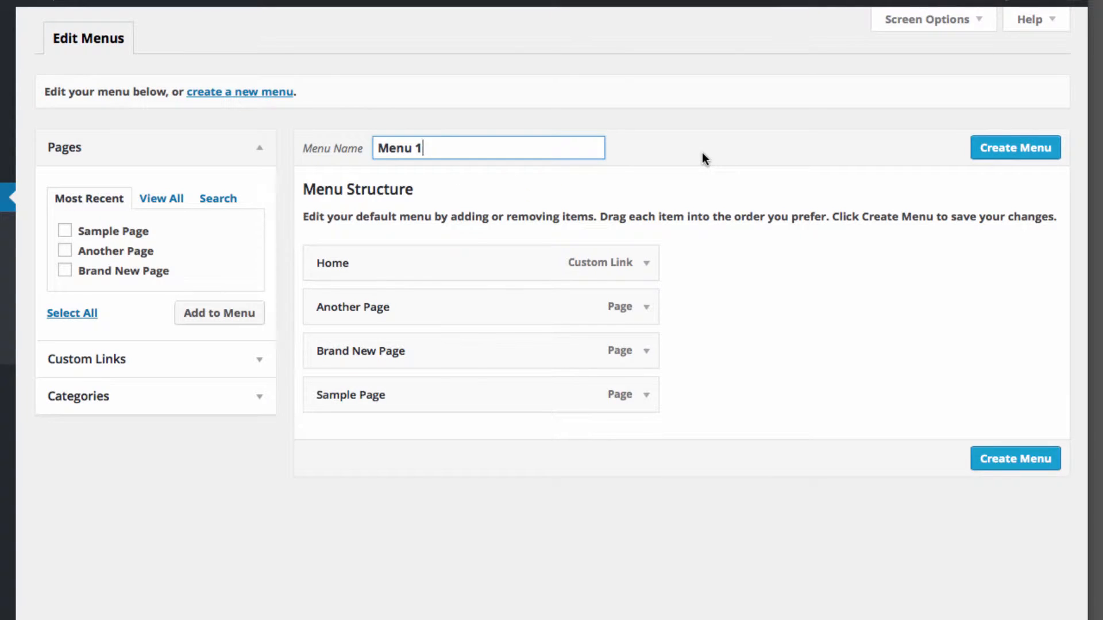
key("BackSpace")
type("Main")
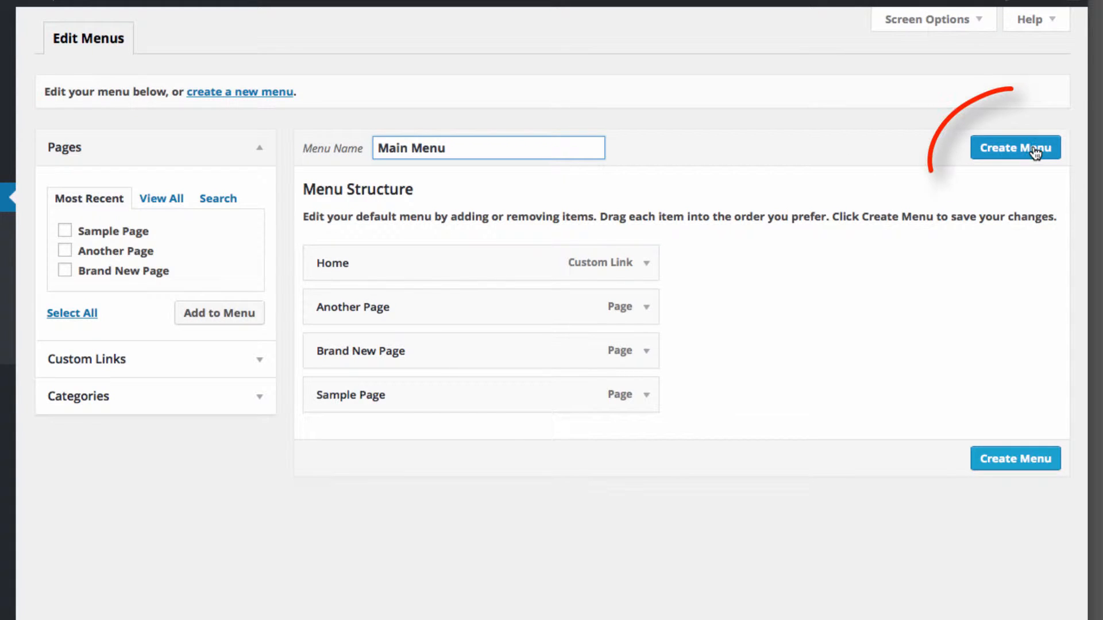
left_click(999, 150)
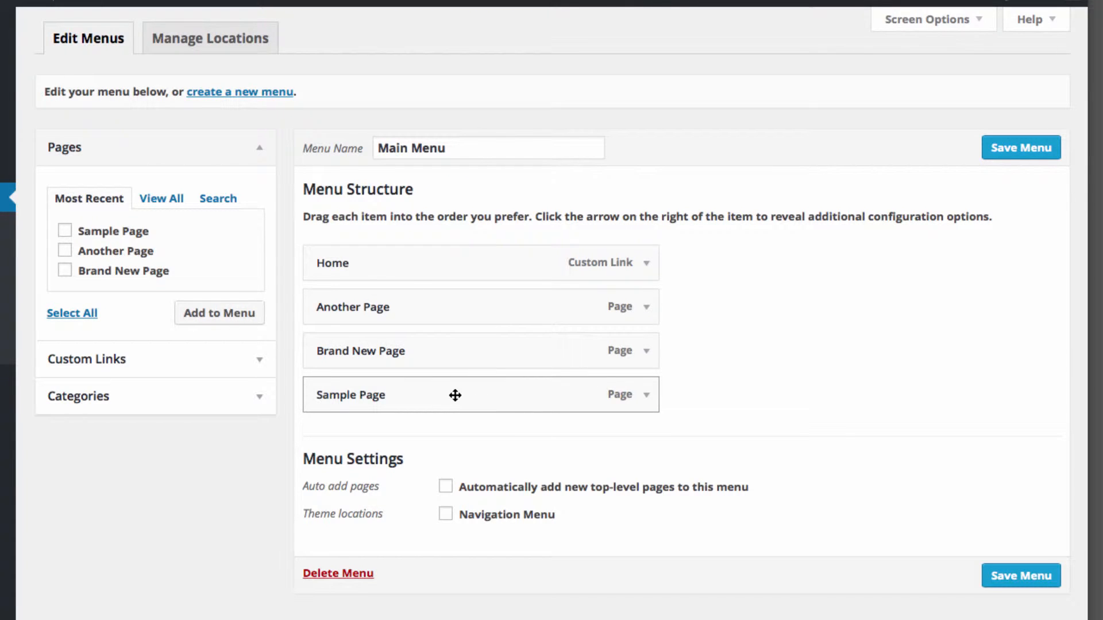
Reorder the menu items to Home, Sample Page, Brand New Page, Another Page and save the menu.
left_click_drag(458, 394, 450, 308)
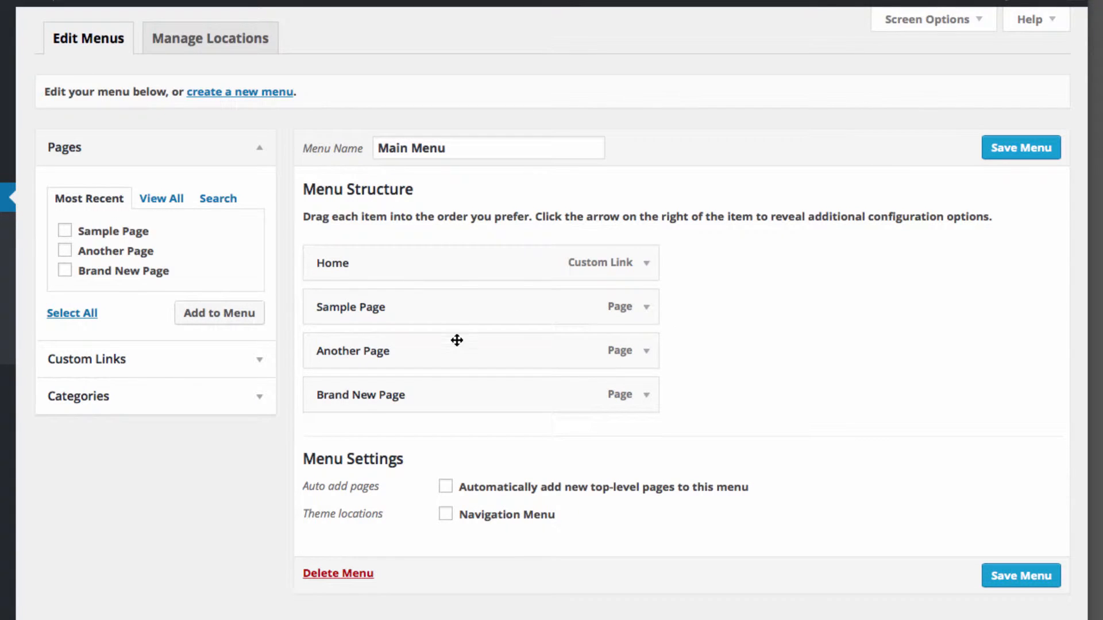
left_click_drag(452, 394, 456, 350)
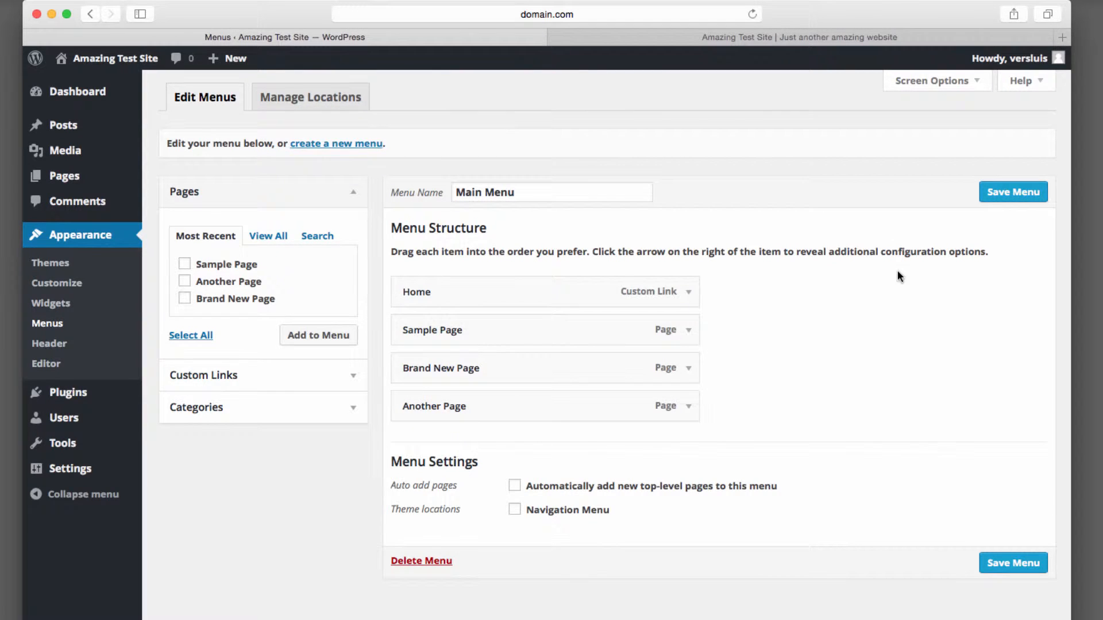
left_click(1006, 196)
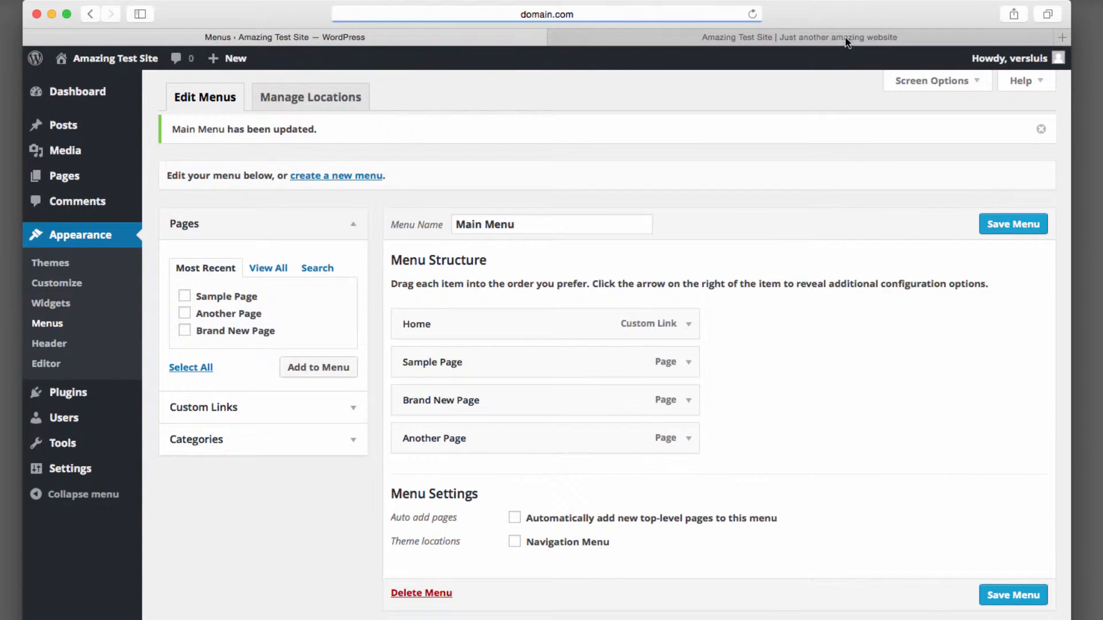
Reload the live site tab to check its navigation bar, then return to the admin tab.
left_click(844, 39)
left_click(752, 14)
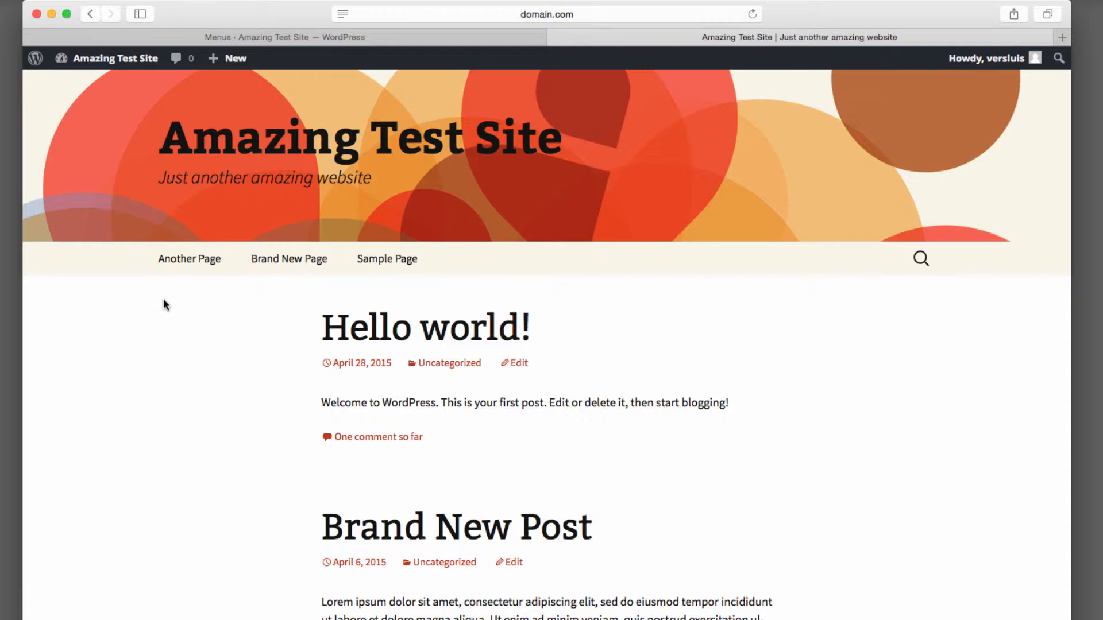
left_click(475, 34)
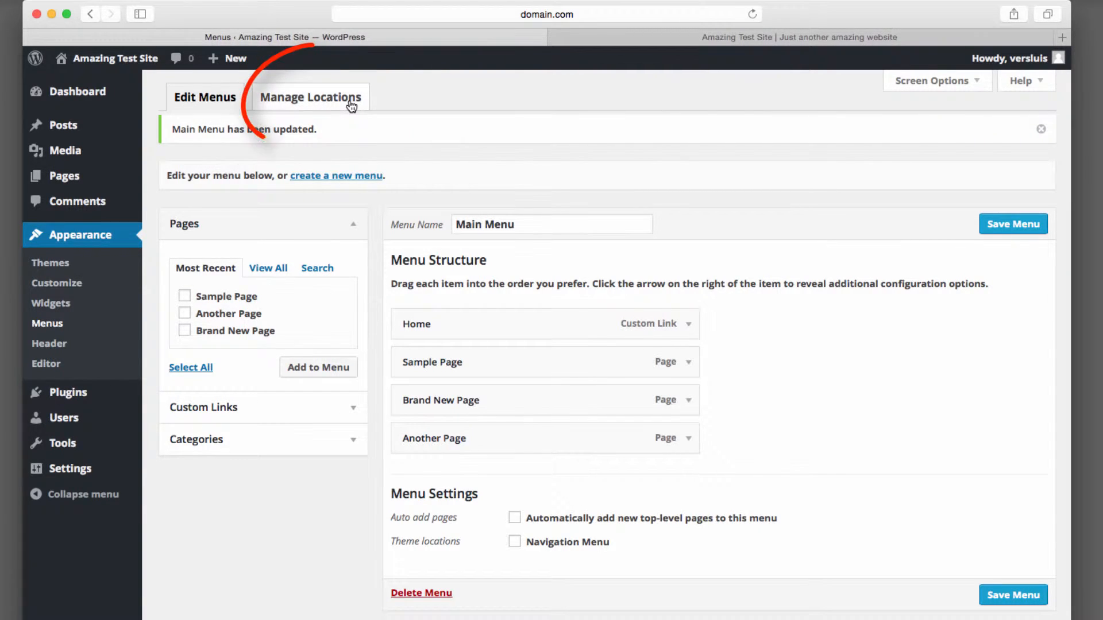
Assign Main Menu to the Navigation Menu theme location and save the changes.
left_click(351, 103)
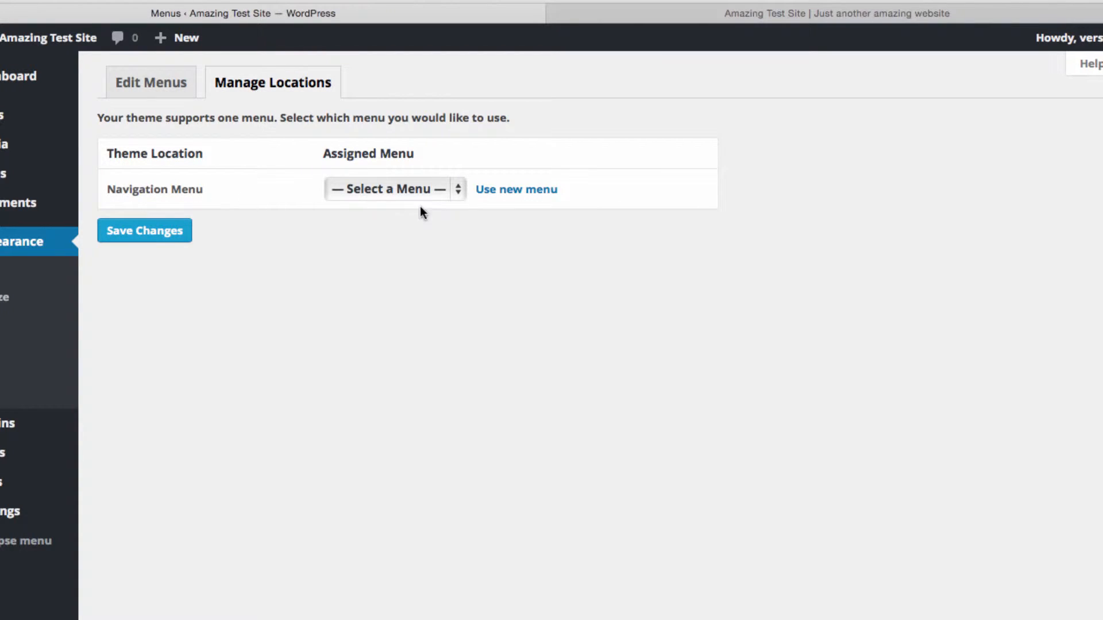
left_click(458, 189)
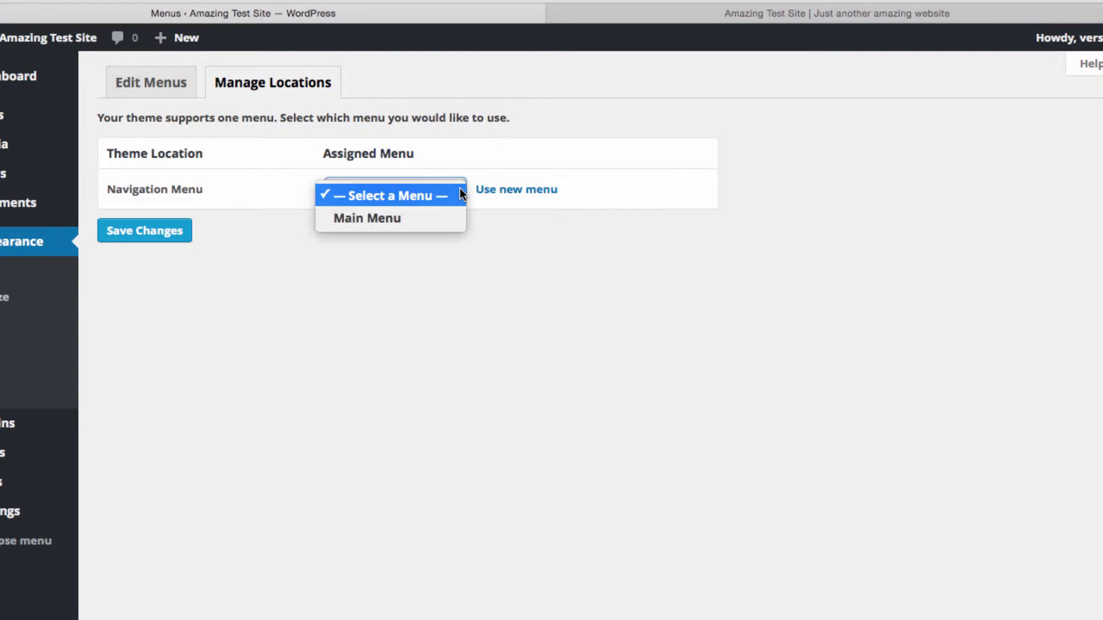
left_click(433, 221)
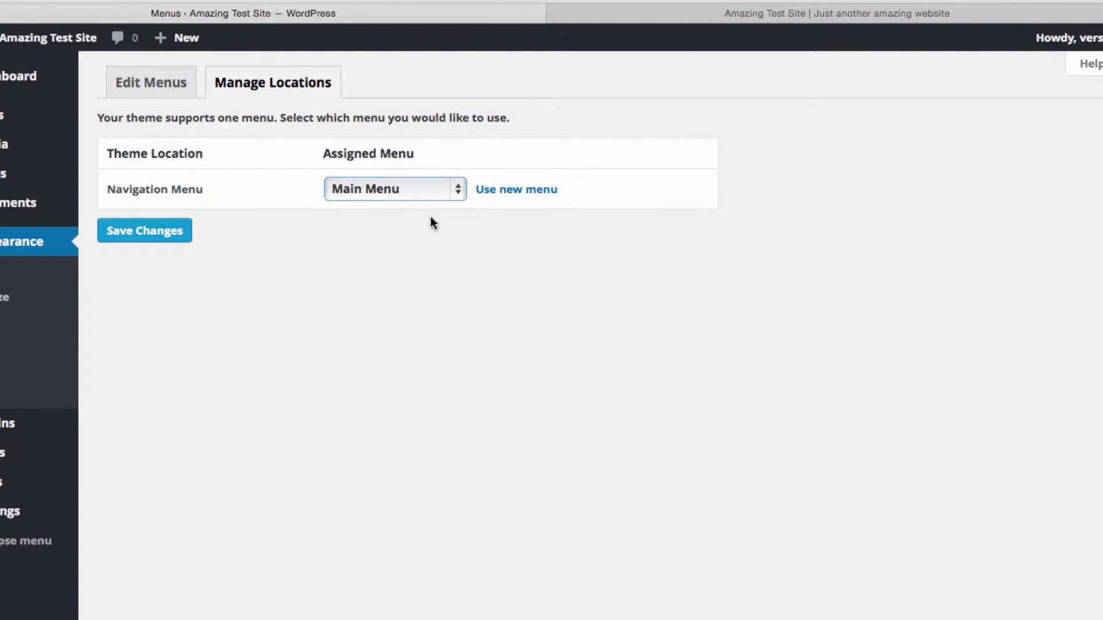
left_click(154, 229)
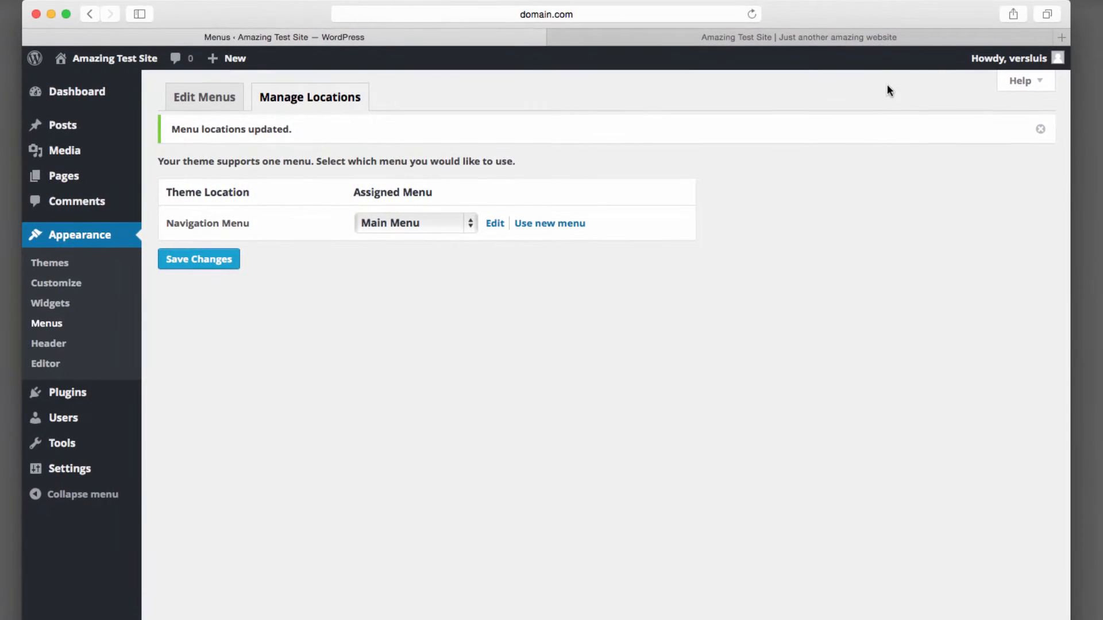
Reload the live site to check the navigation bar, then return to the admin tab.
left_click(918, 38)
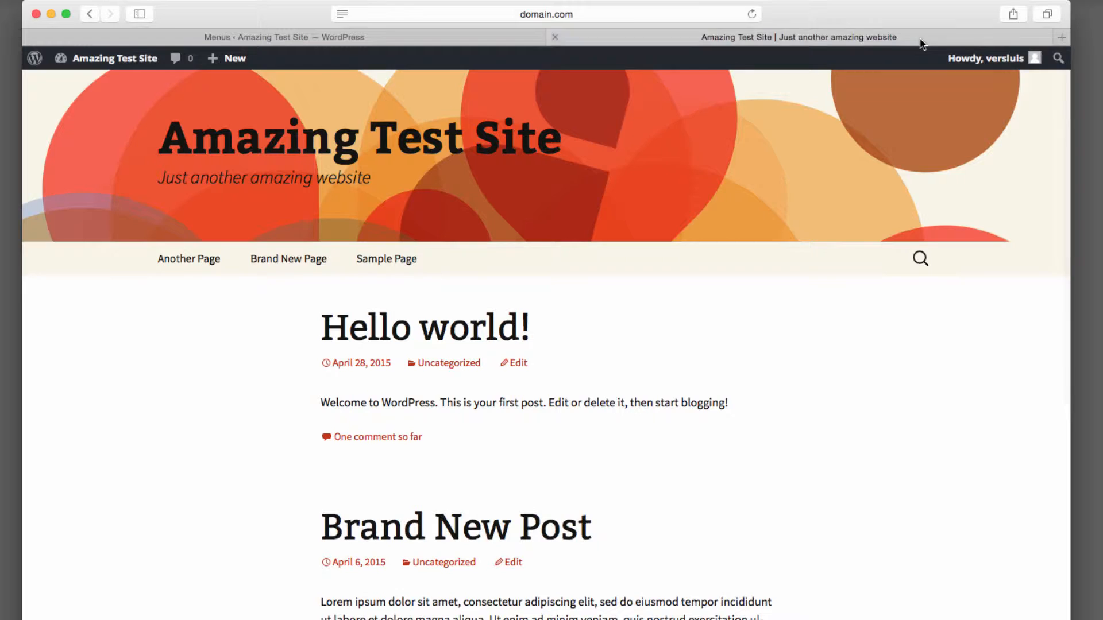
left_click(752, 15)
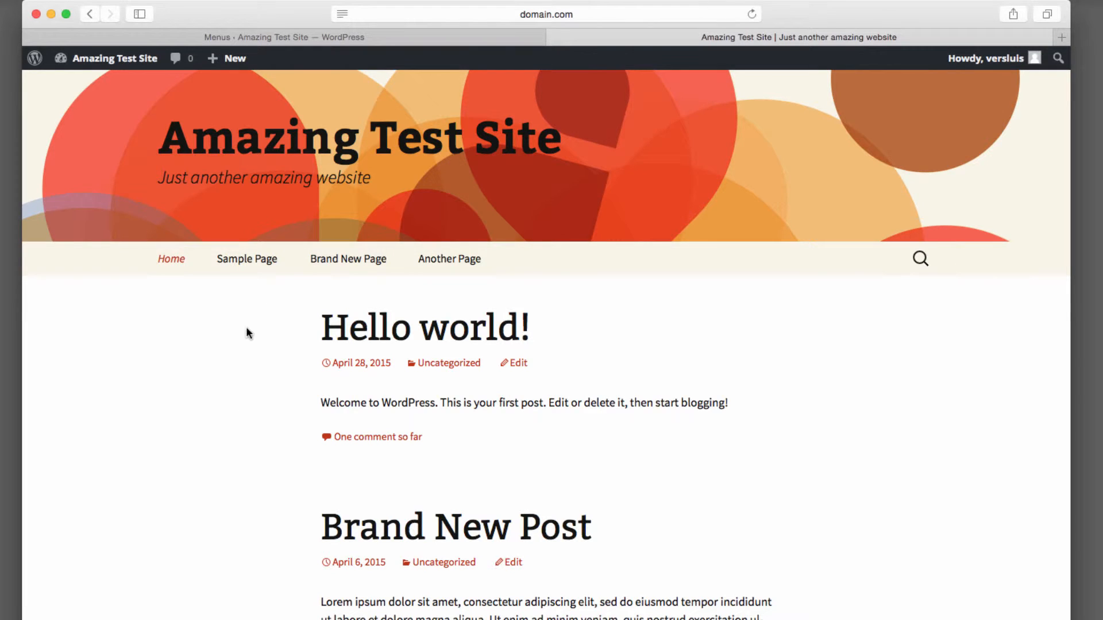
left_click(508, 41)
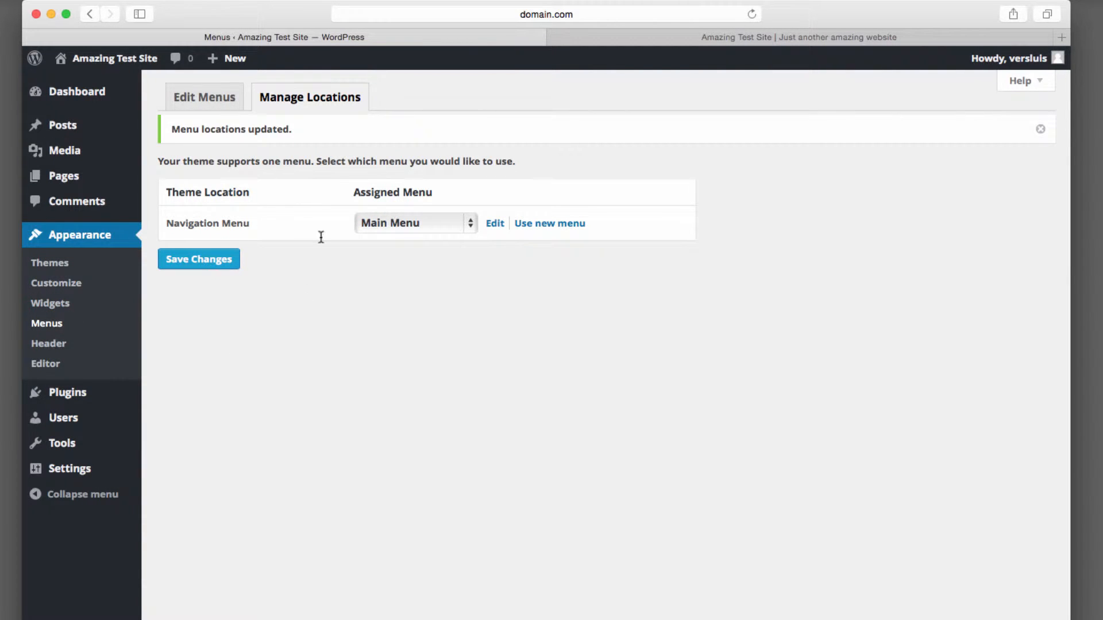
Nest Brand New Page and Another Page as sub-items under Sample Page and save the menu.
left_click(205, 99)
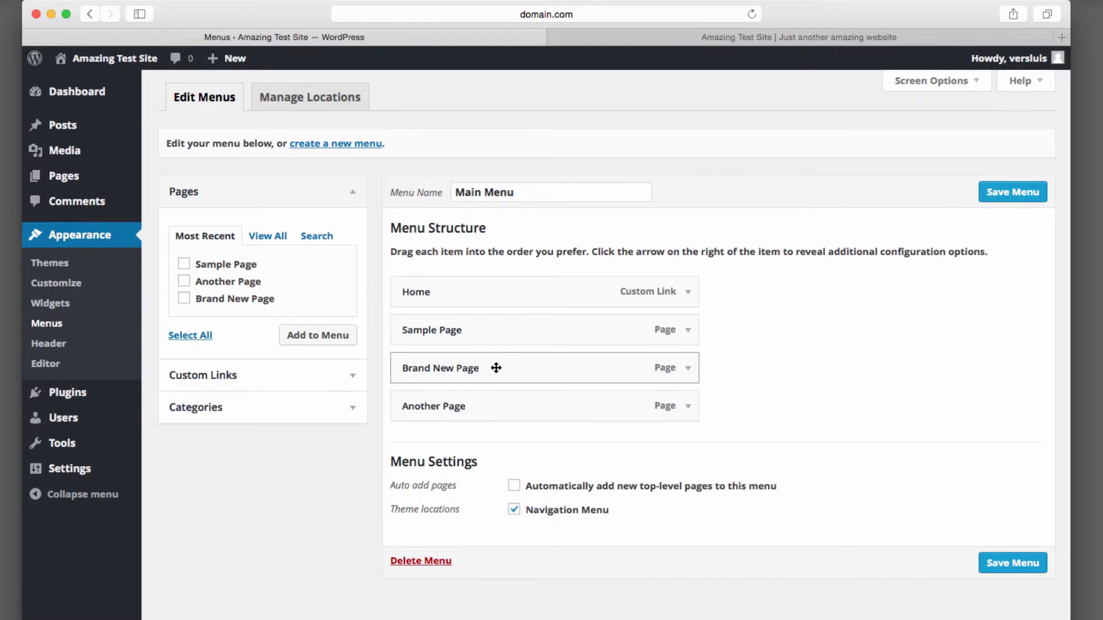
left_click_drag(496, 367, 527, 371)
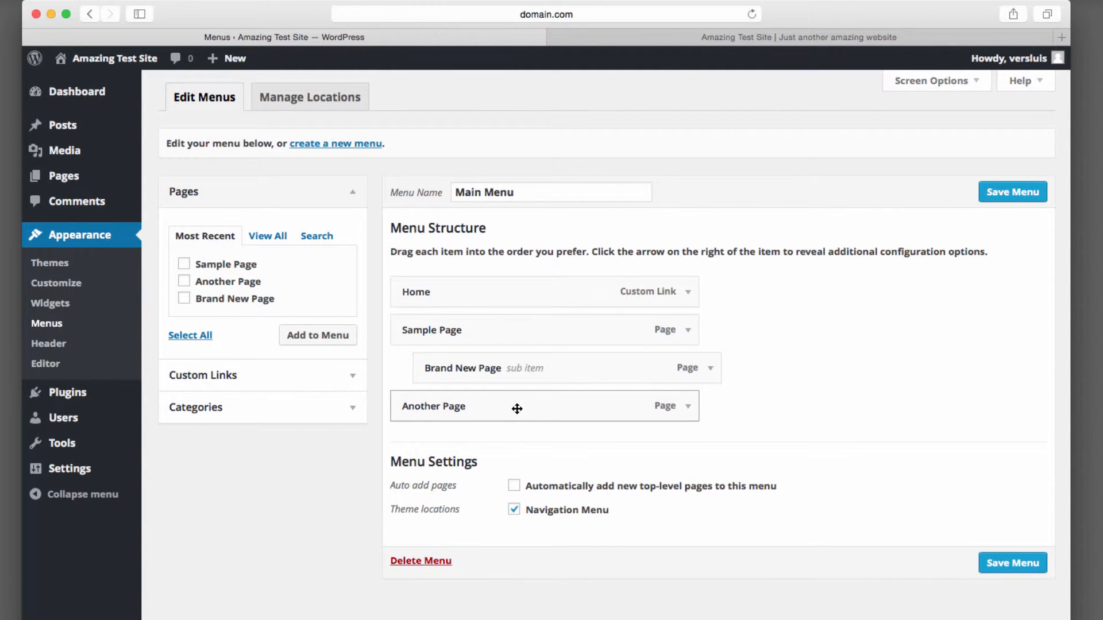
left_click_drag(517, 408, 585, 426)
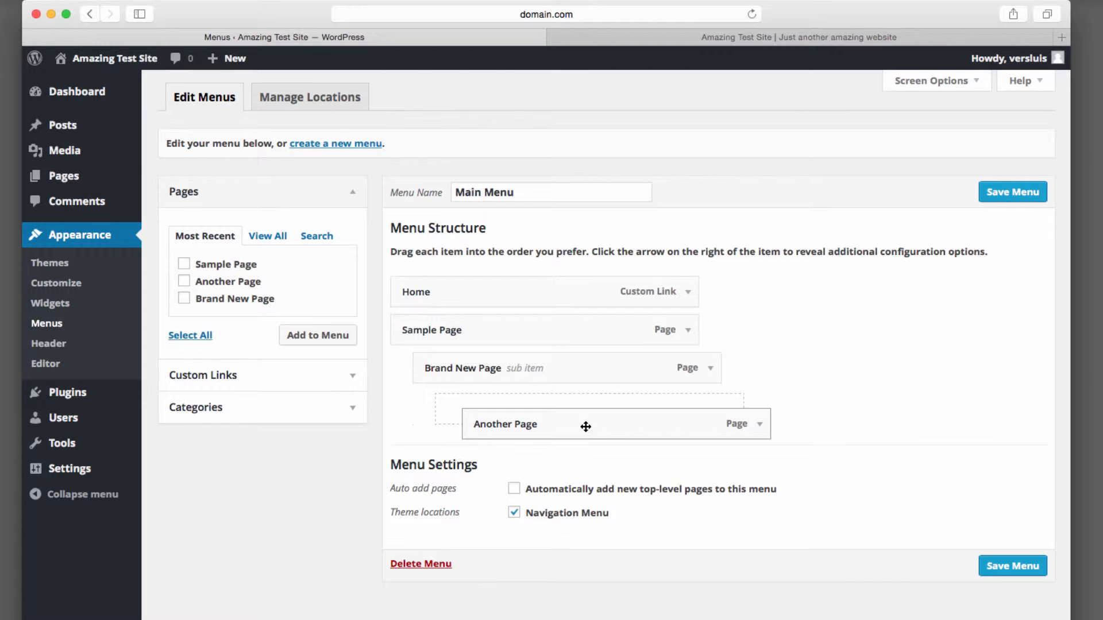
left_click_drag(585, 427, 550, 418)
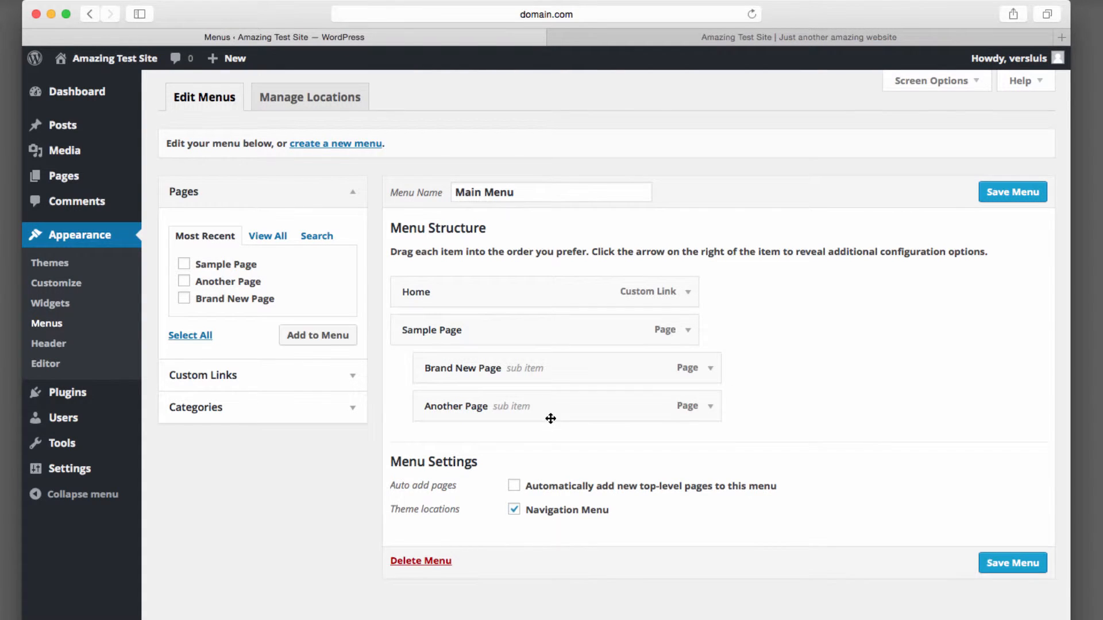
left_click(1015, 191)
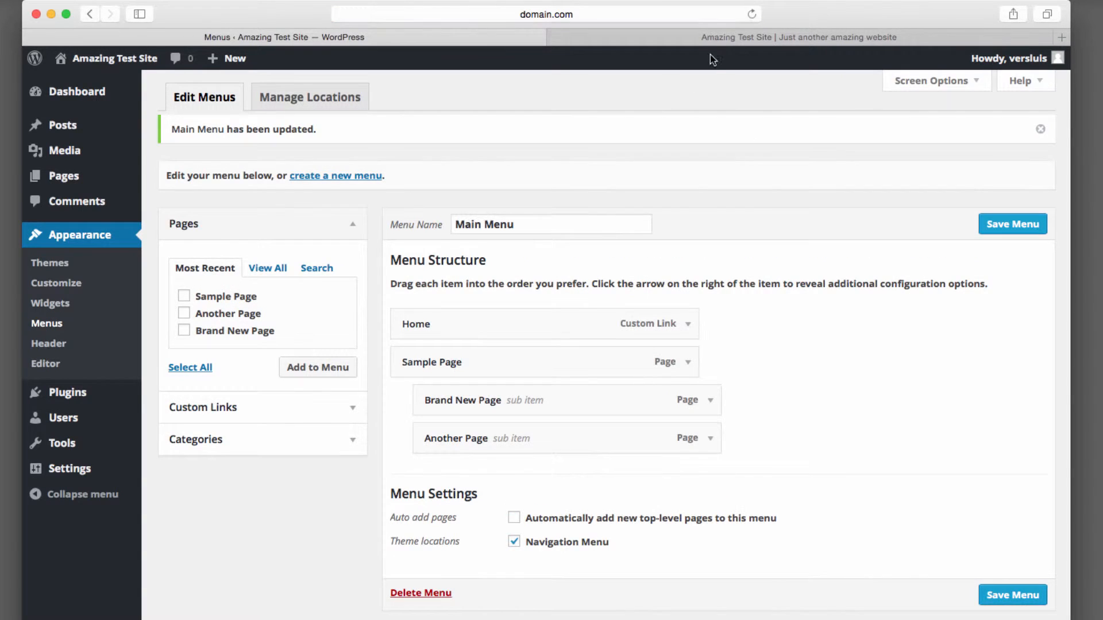
Reload the live site and open Sample Page from the navigation bar.
left_click(749, 38)
key("super+r")
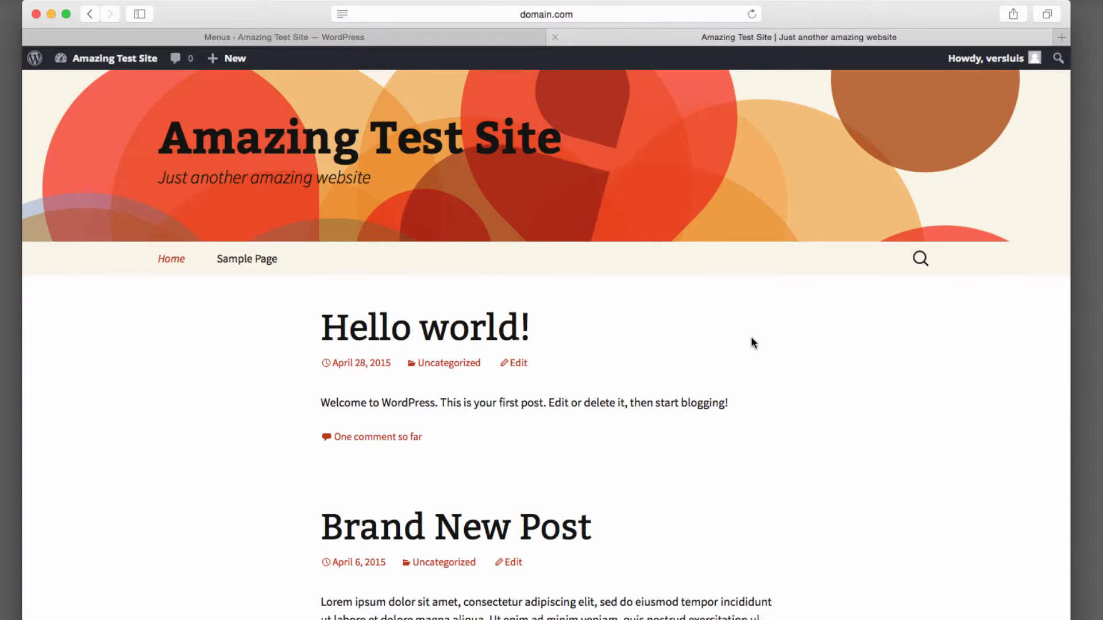
mouse_move(275, 259)
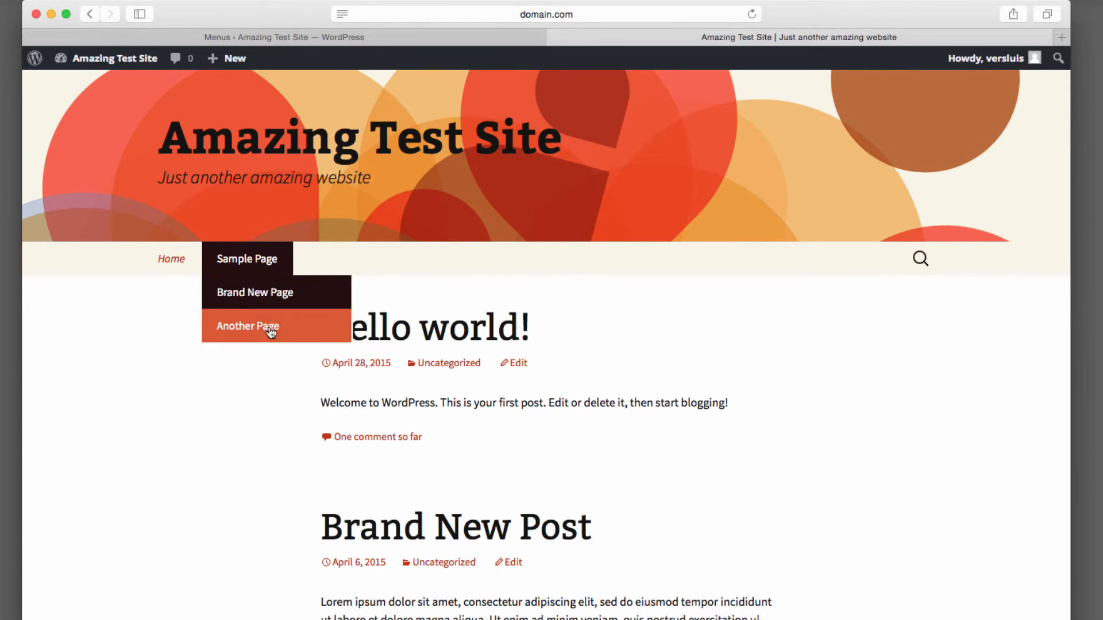
left_click(265, 259)
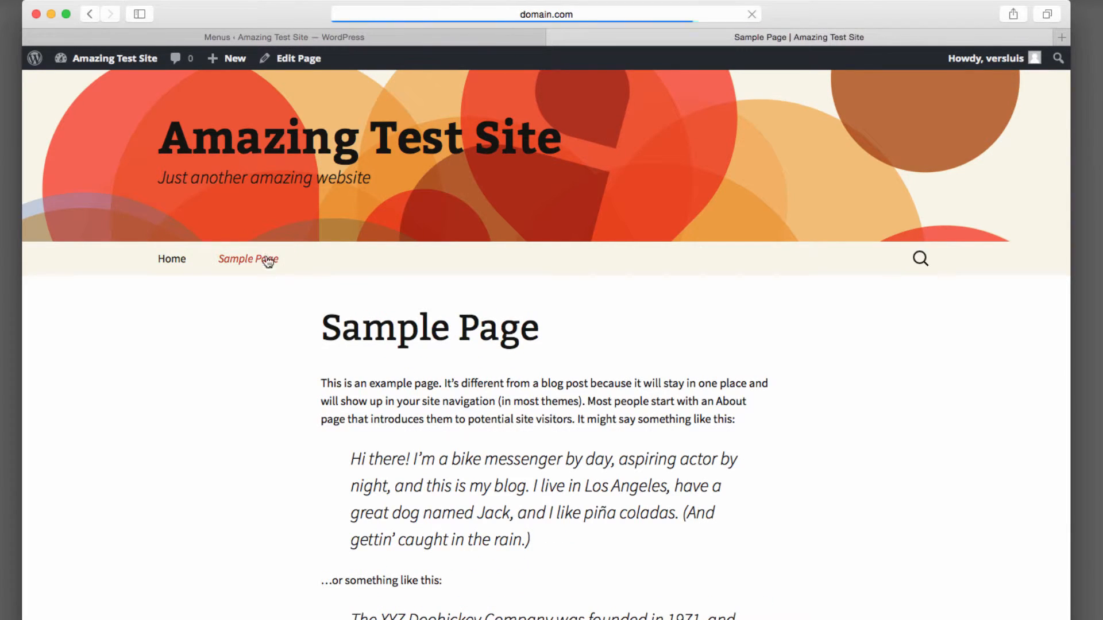
mouse_move(266, 262)
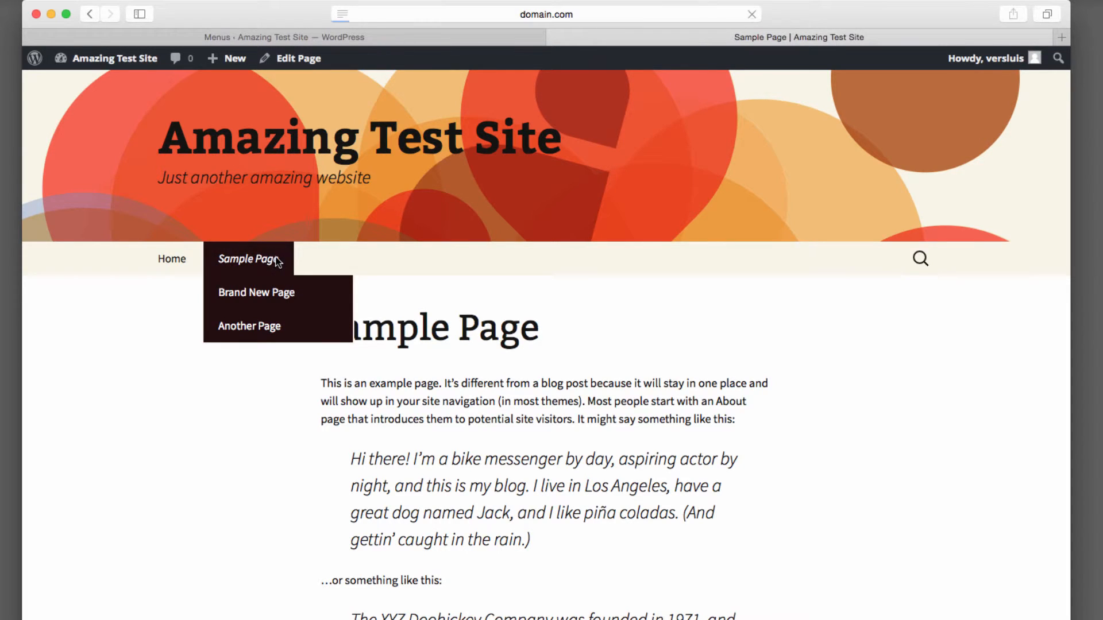
left_click(277, 259)
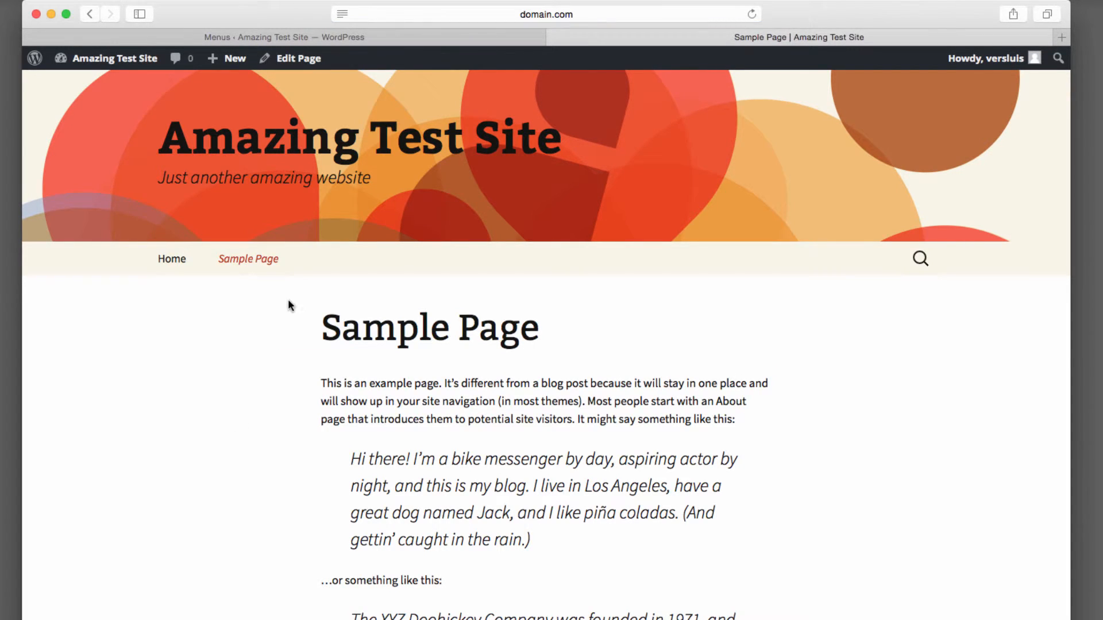
Open Brand New Page and Another Page from the Sample Page submenu, then return to the admin tab.
mouse_move(278, 259)
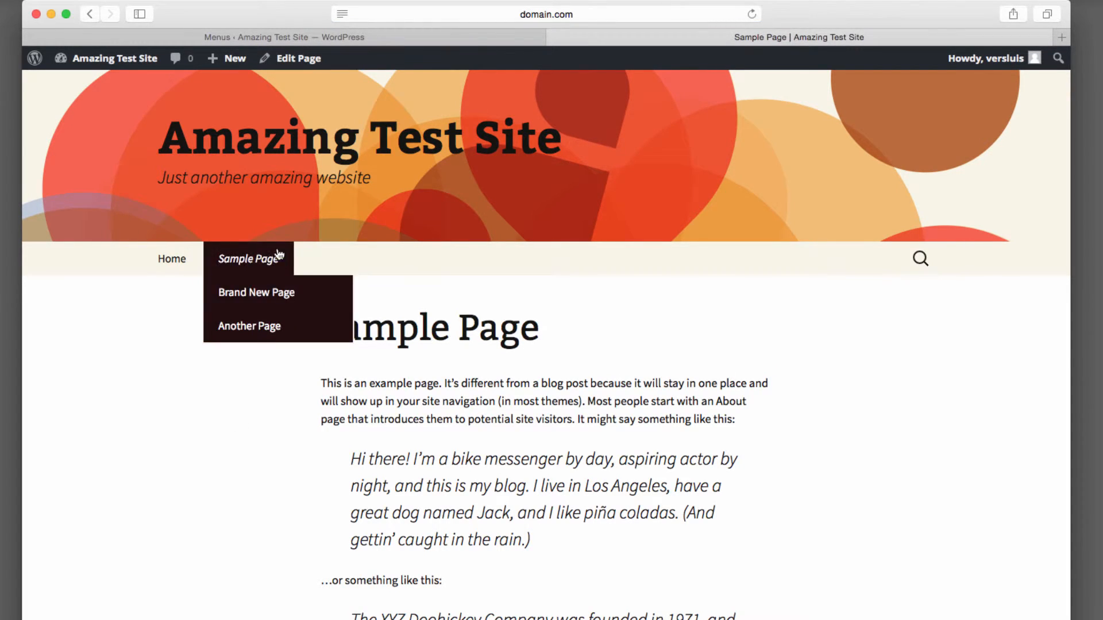
left_click(294, 293)
mouse_move(283, 260)
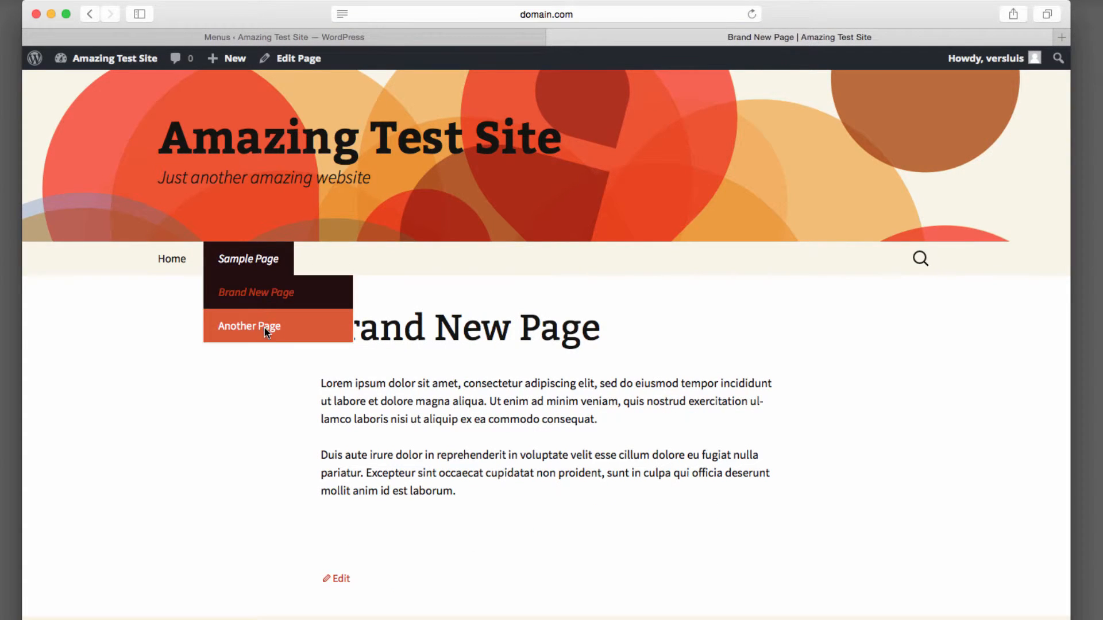
left_click(264, 329)
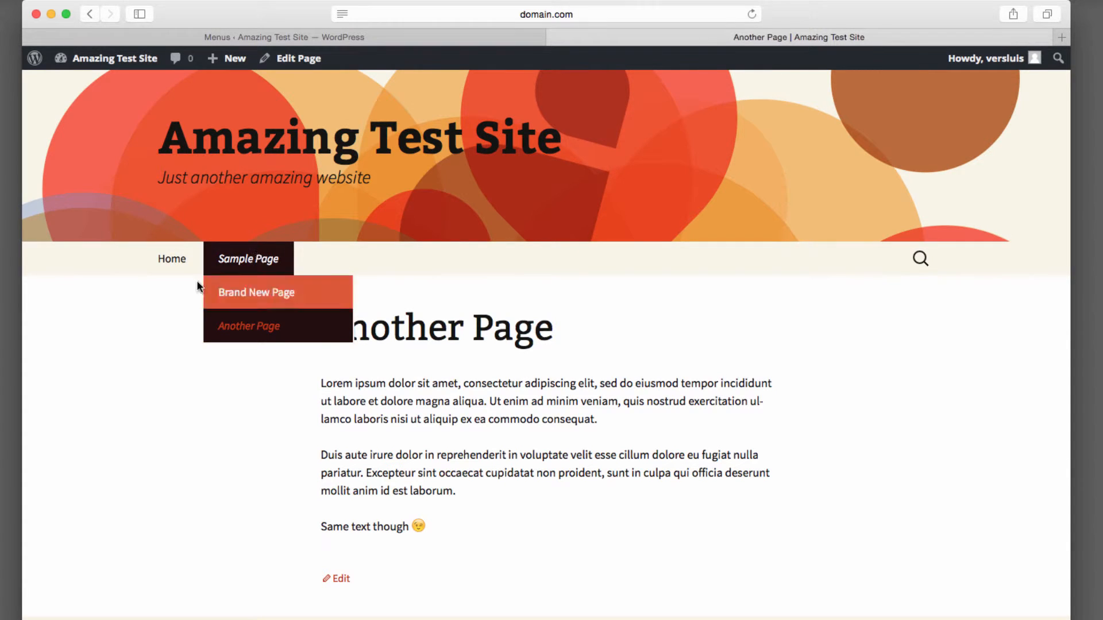
left_click(169, 261)
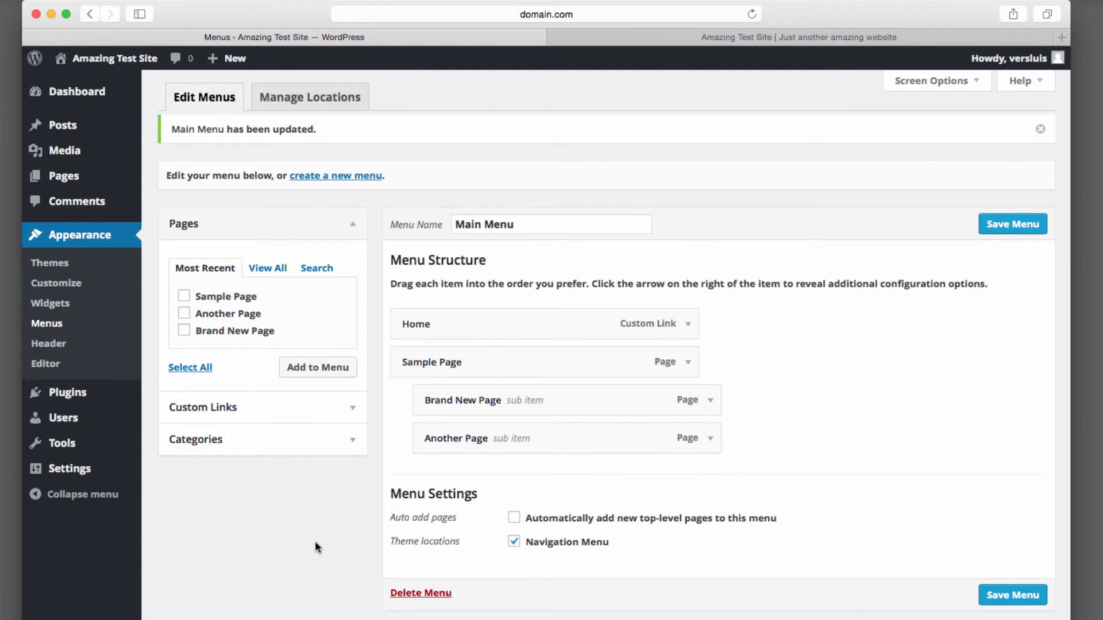
Add the Uncategorized category to the menu and save the menu.
left_click(353, 439)
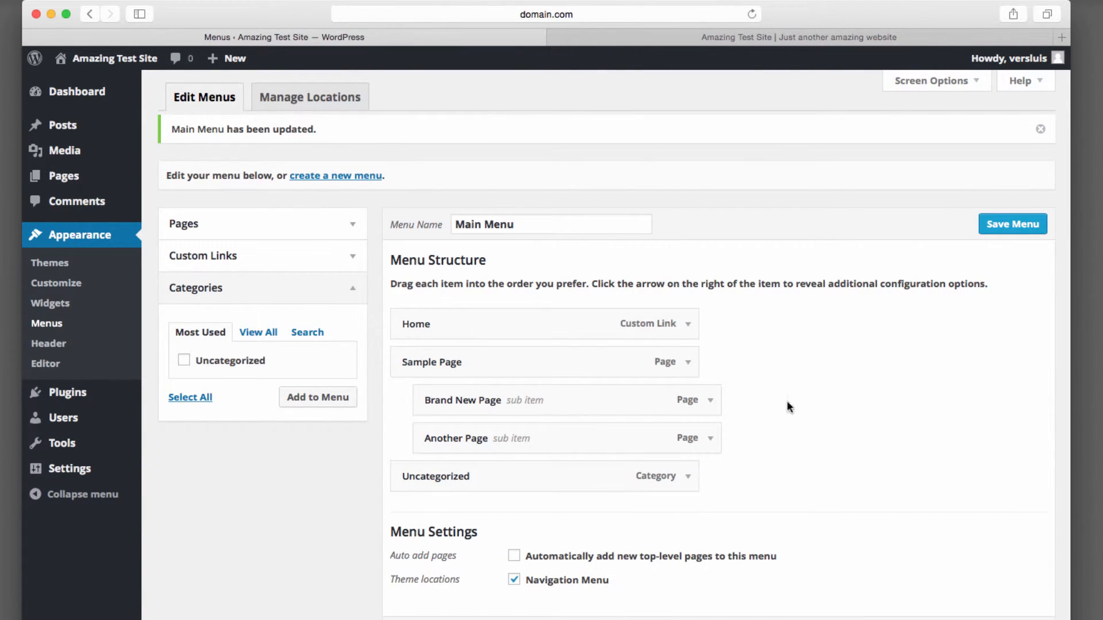
left_click(1003, 224)
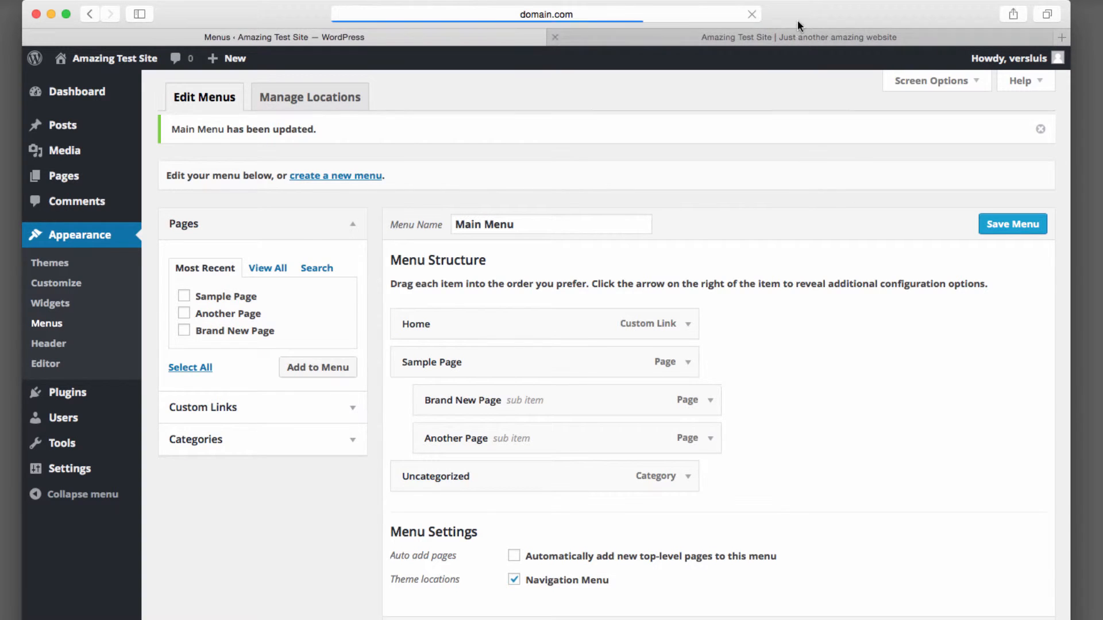
Reload the live site and open the Uncategorized link in the navigation bar.
left_click(746, 36)
left_click(751, 14)
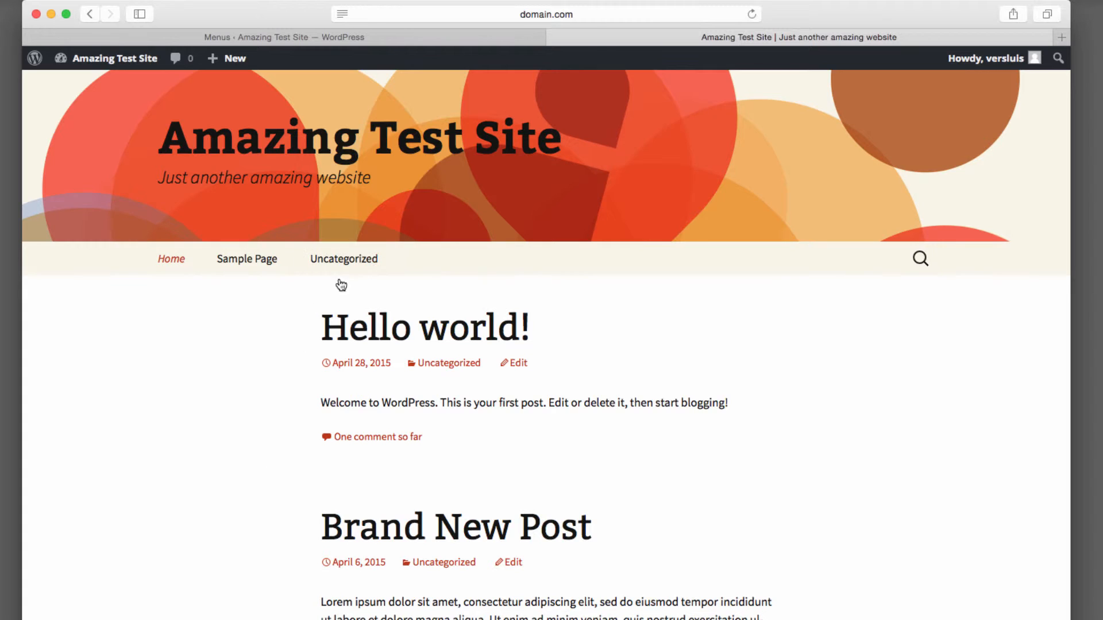
left_click(363, 253)
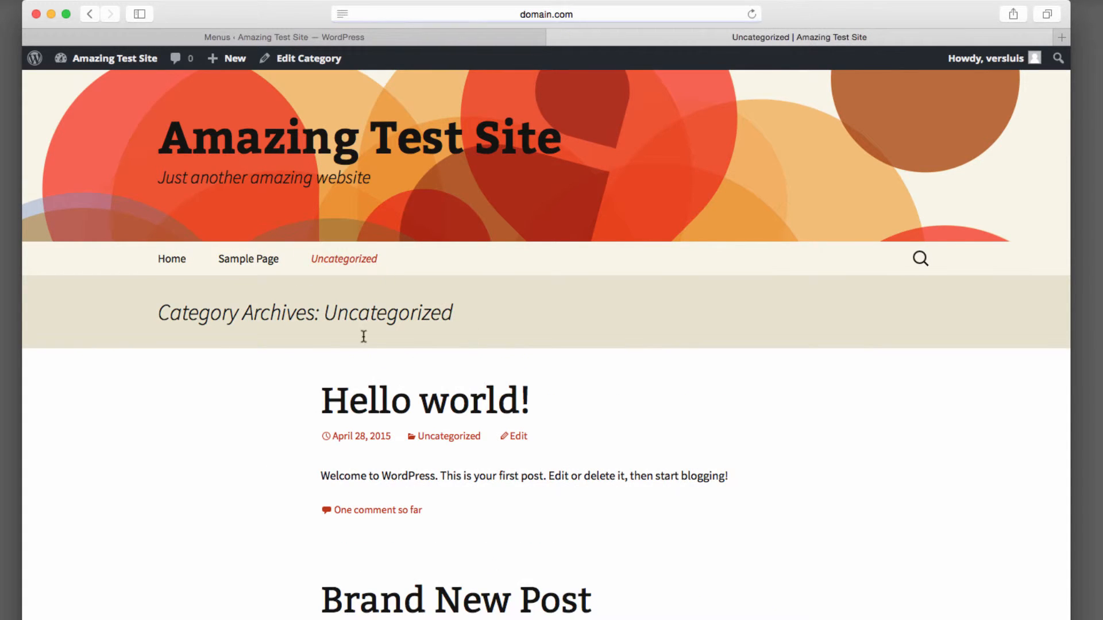
Scroll through the Uncategorized category archive on the live site, then return to the admin tab.
left_click_drag(458, 318, 325, 315)
scroll(290, 529, "down", 5)
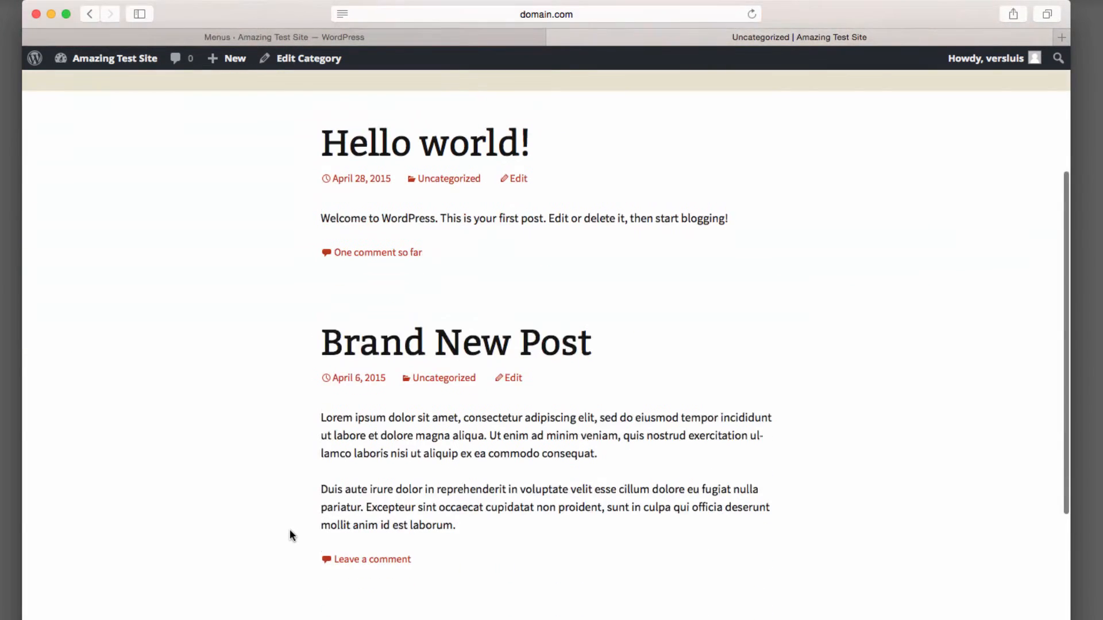
scroll(289, 529, "up", 5)
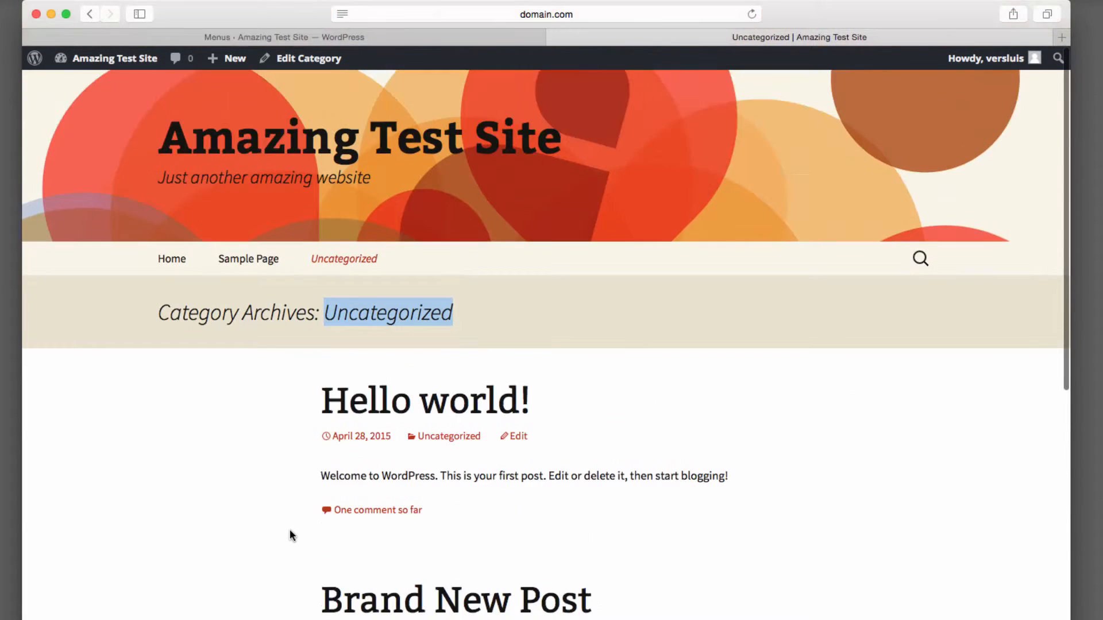
left_click(182, 267)
left_click(476, 39)
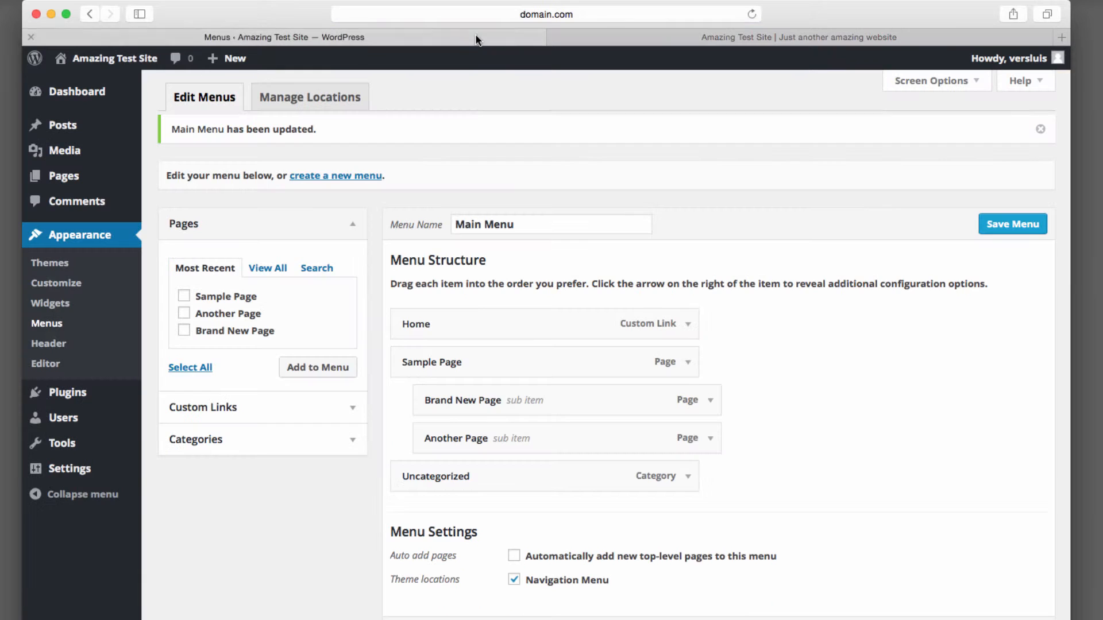
Add a custom link labelled Twitter pointing to the author's https Twitter profile URL, and save the menu.
left_click(352, 407)
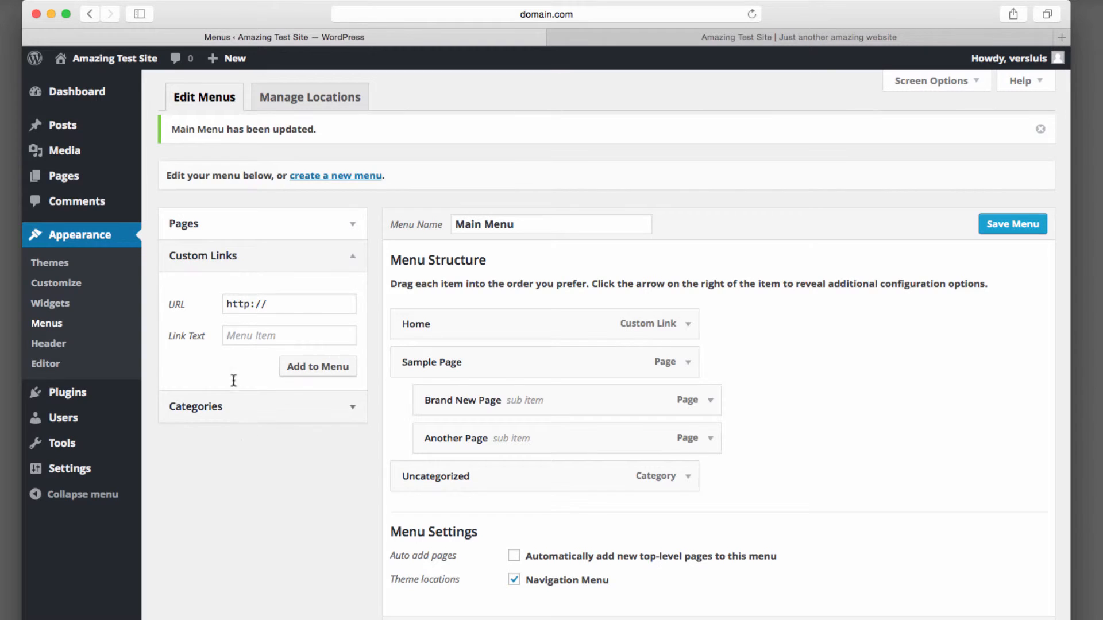
left_click(305, 304)
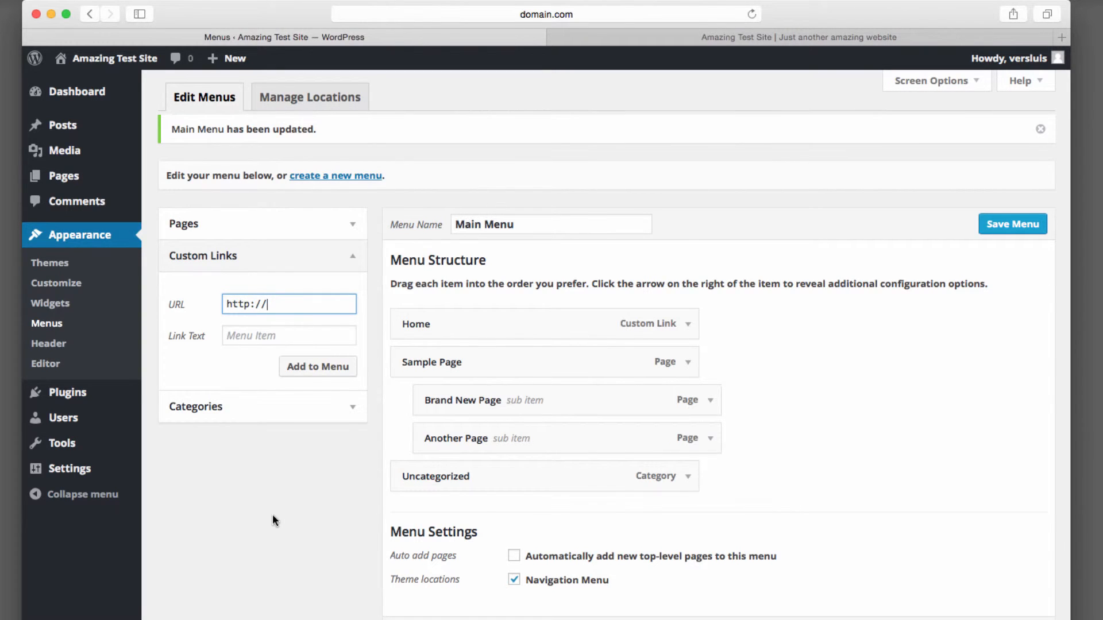
type("tweitte")
key("super+a")
type("http://twitter.com/versluis")
key("super+Left")
key("Right")
key("Right")
key("Right")
key("Right")
type("s")
key("Tab")
type("Twi")
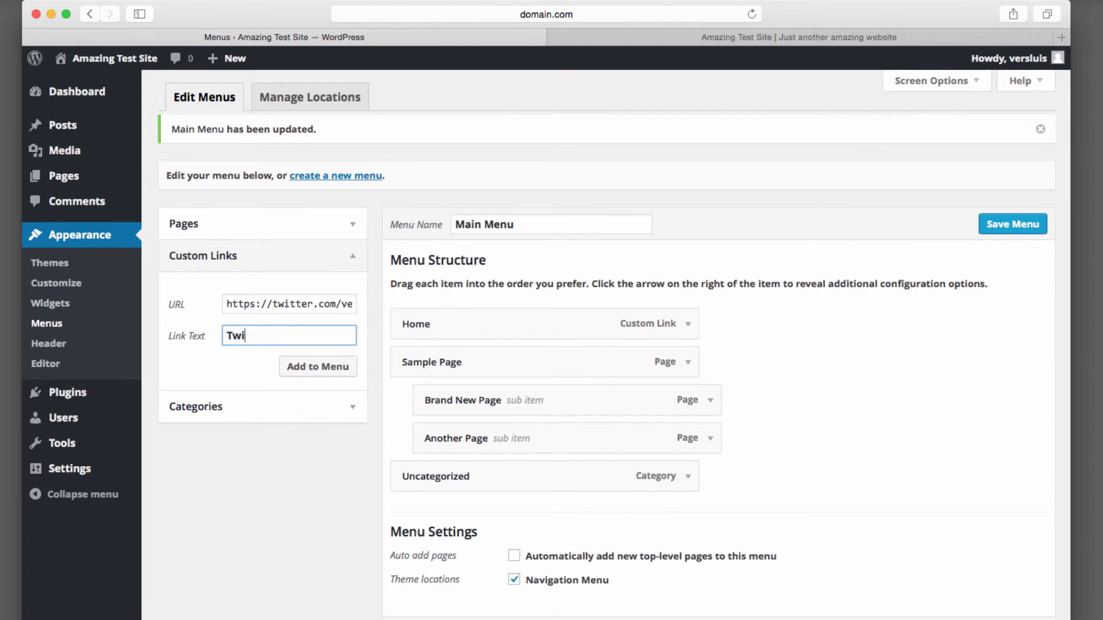
type("tter")
left_click(328, 370)
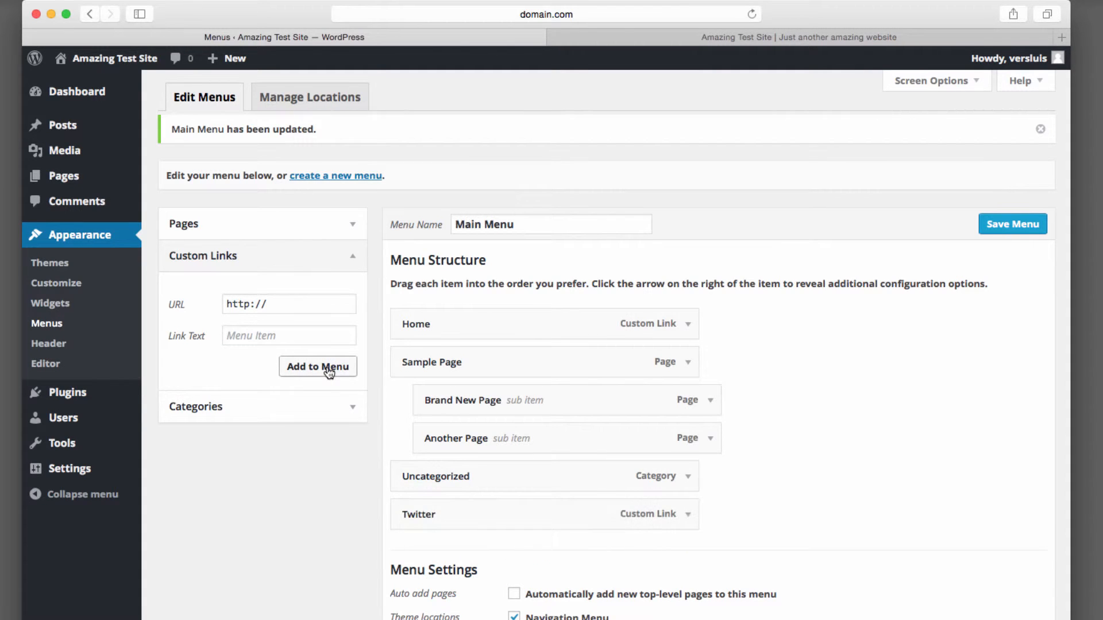
left_click(1028, 224)
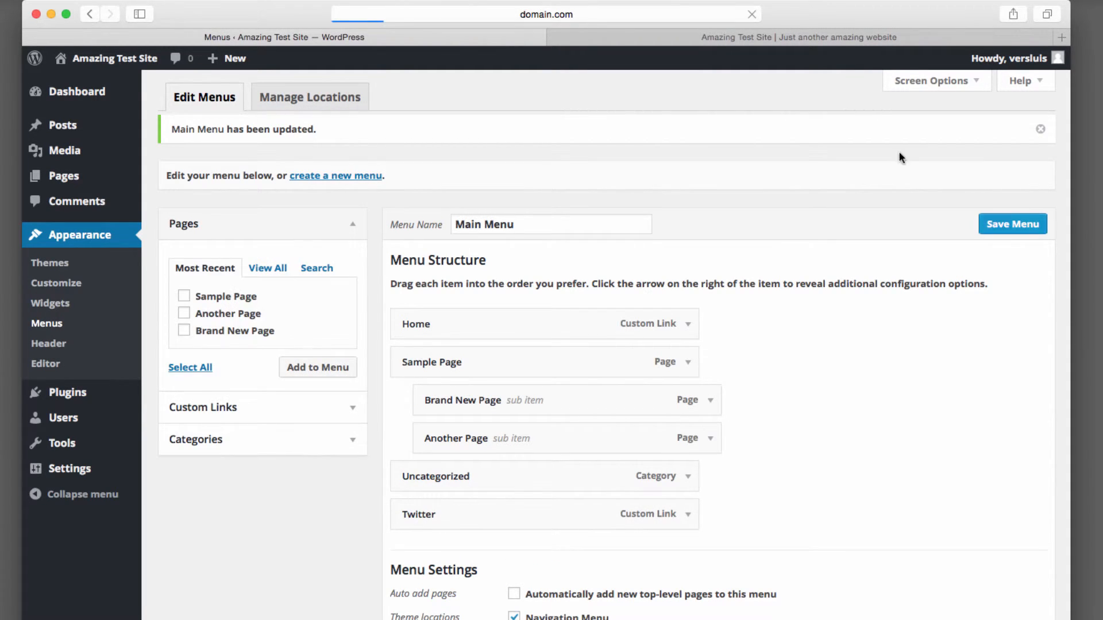
Reload the live site, open the Twitter link from the navigation bar, and close the sign-up dialog.
left_click(884, 38)
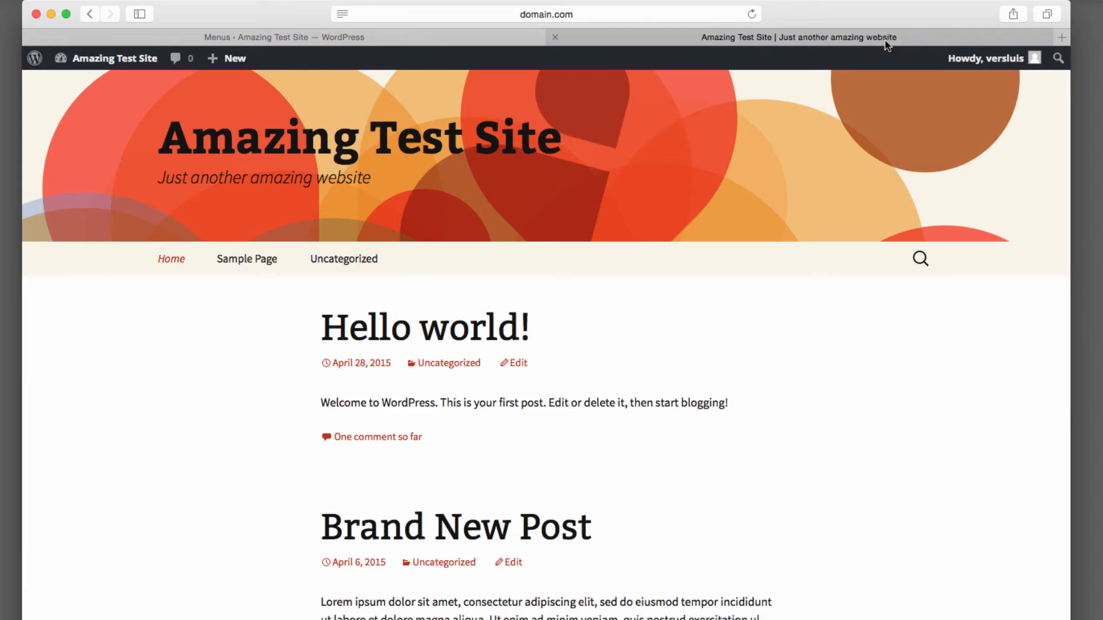
left_click(751, 14)
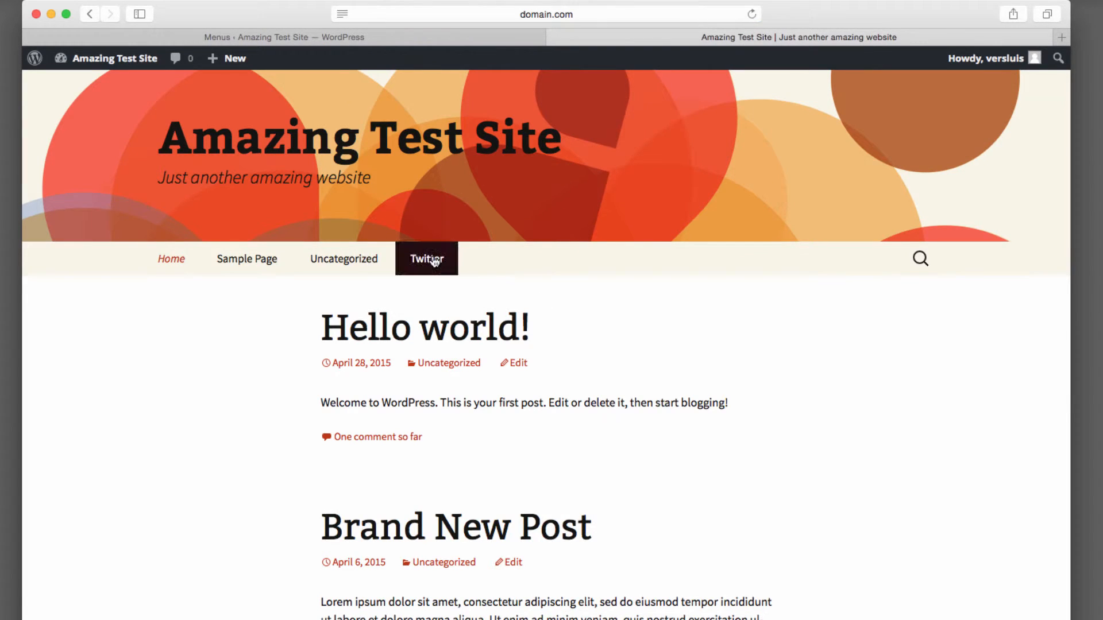
left_click(434, 260)
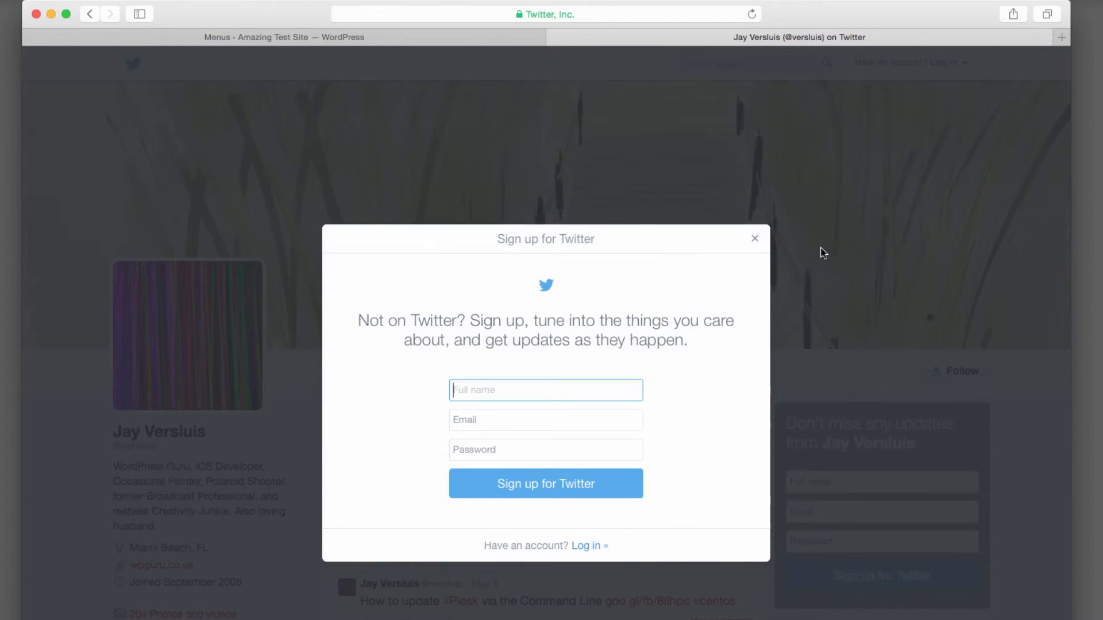
left_click(755, 239)
scroll(712, 534, "down", 10)
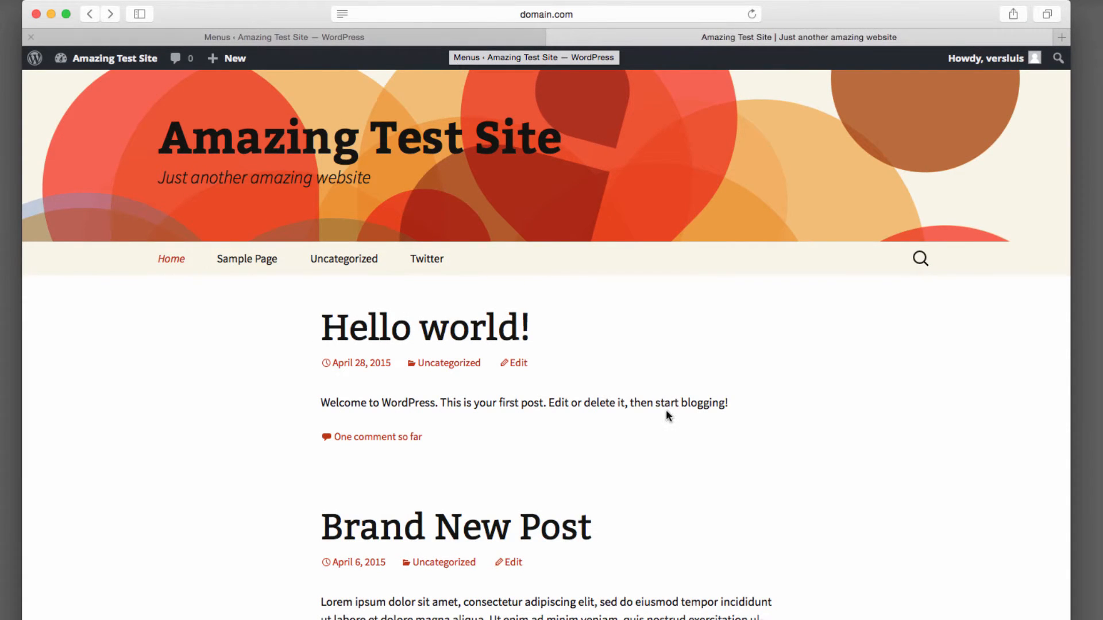
Copy the link address of the Past Post title on the home page.
scroll(664, 502, "down", 7)
scroll(664, 502, "up", 3)
scroll(665, 502, "down", 1)
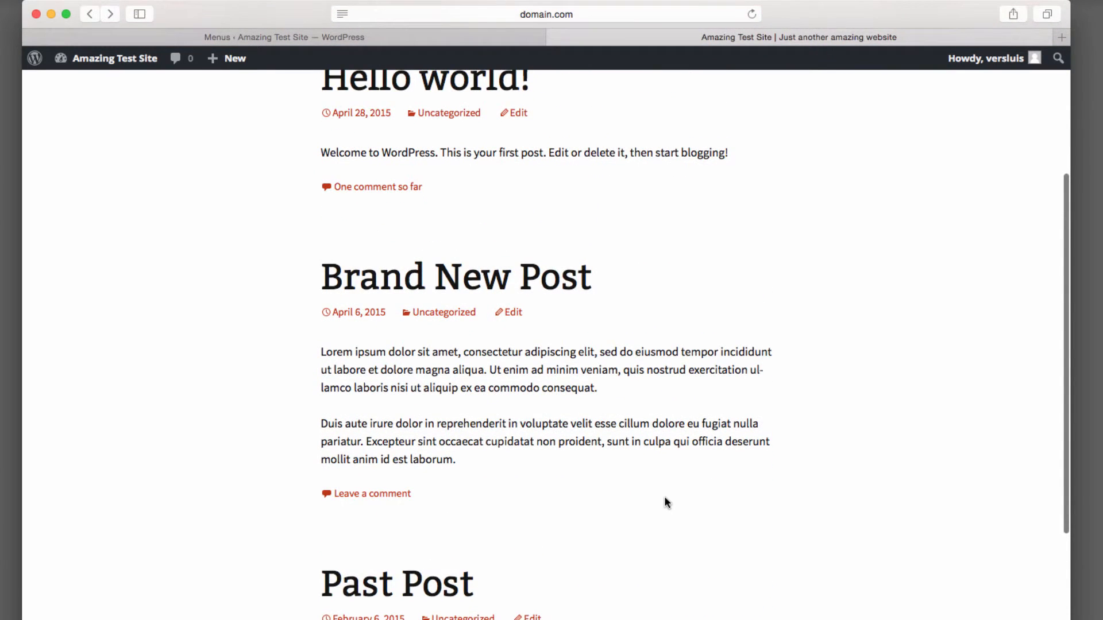
scroll(774, 511, "down", 1)
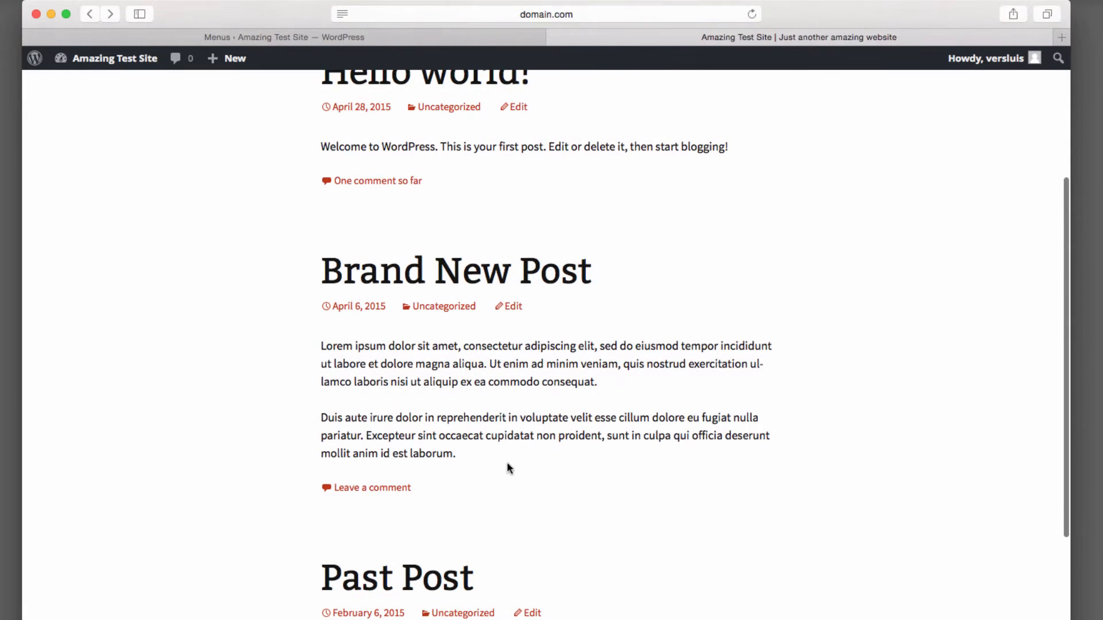
scroll(574, 508, "down", 5)
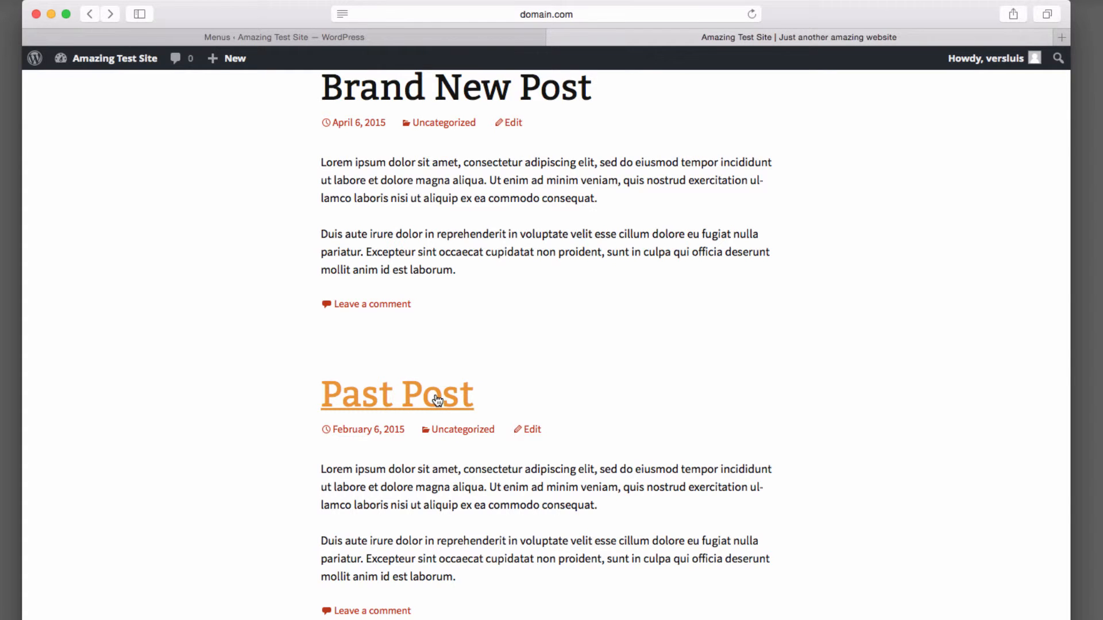
right_click(437, 394)
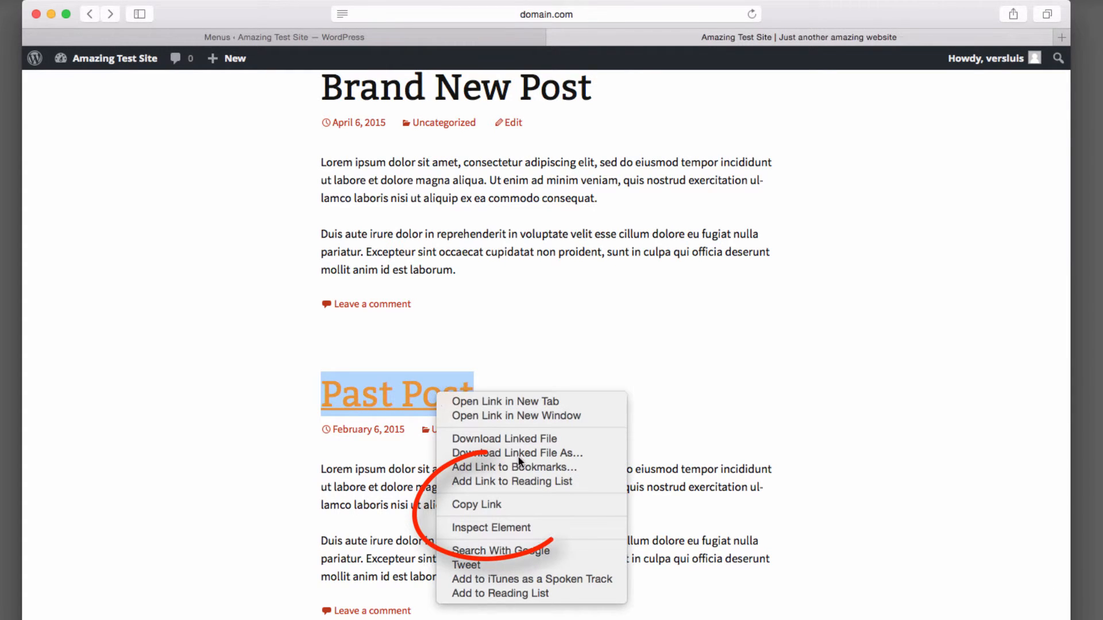
left_click(515, 506)
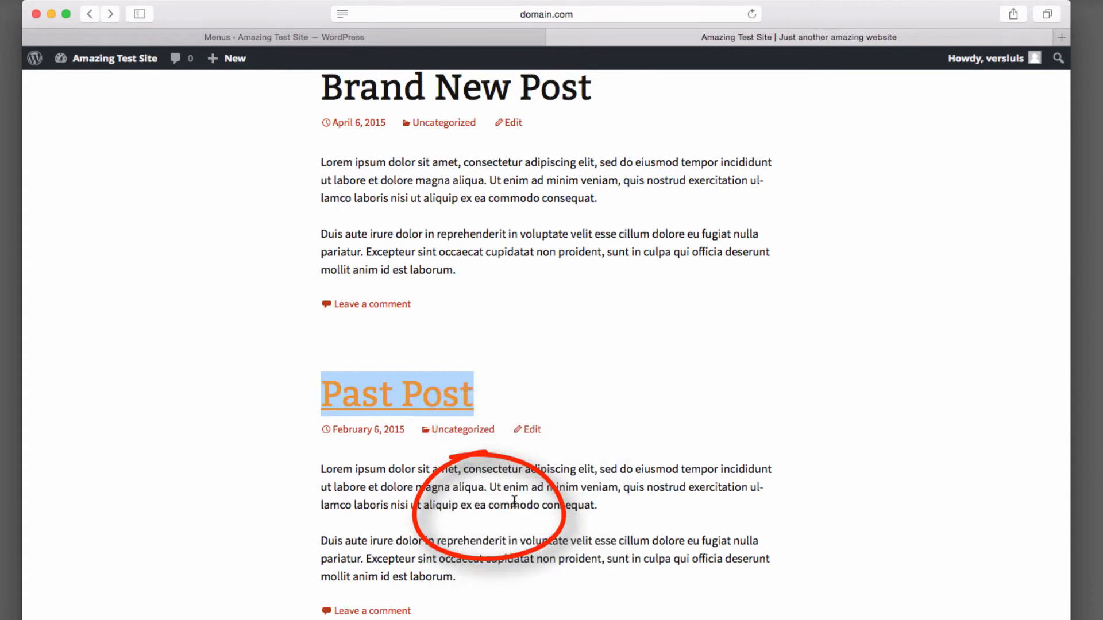
Open the Past Post and check its URL in the address bar.
left_click(391, 386)
scroll(237, 577, "down", 8)
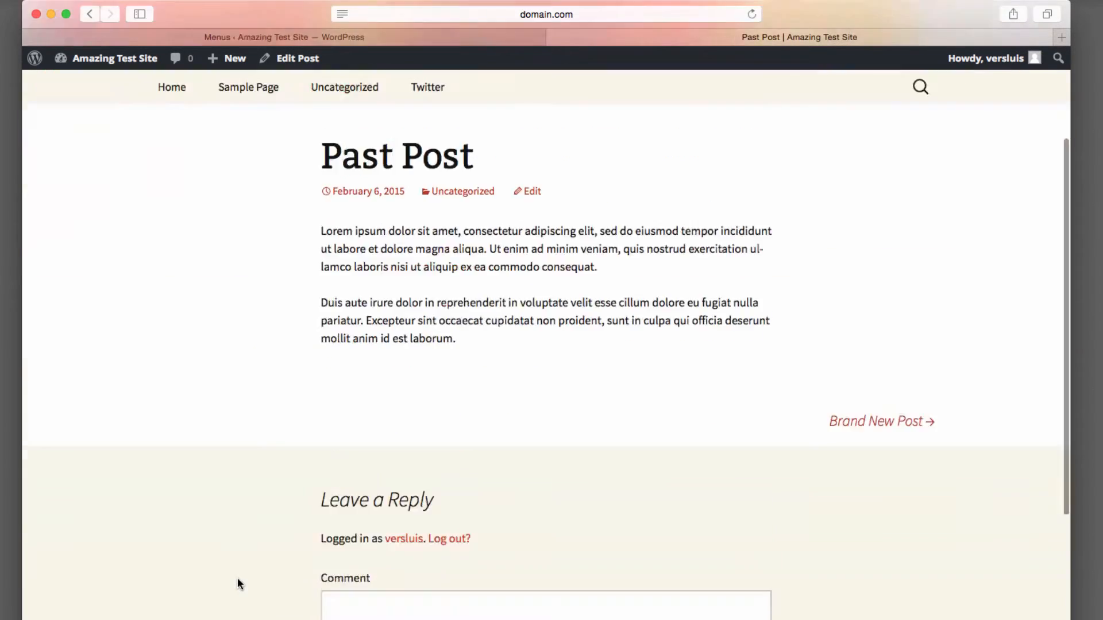
scroll(417, 359, "up", 8)
left_click(652, 15)
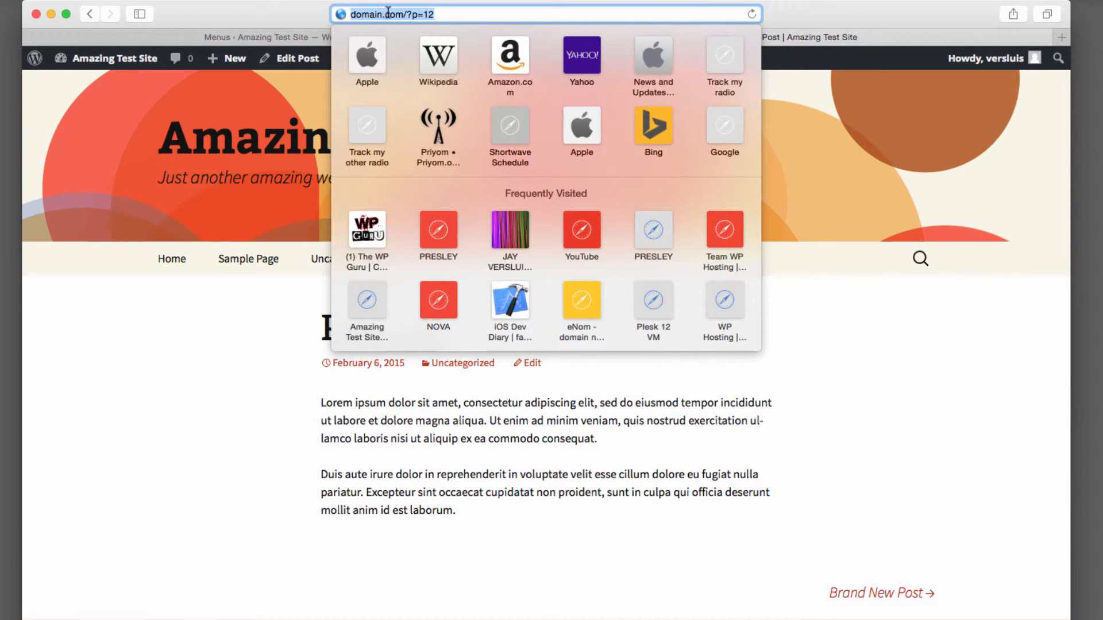
left_click(167, 440)
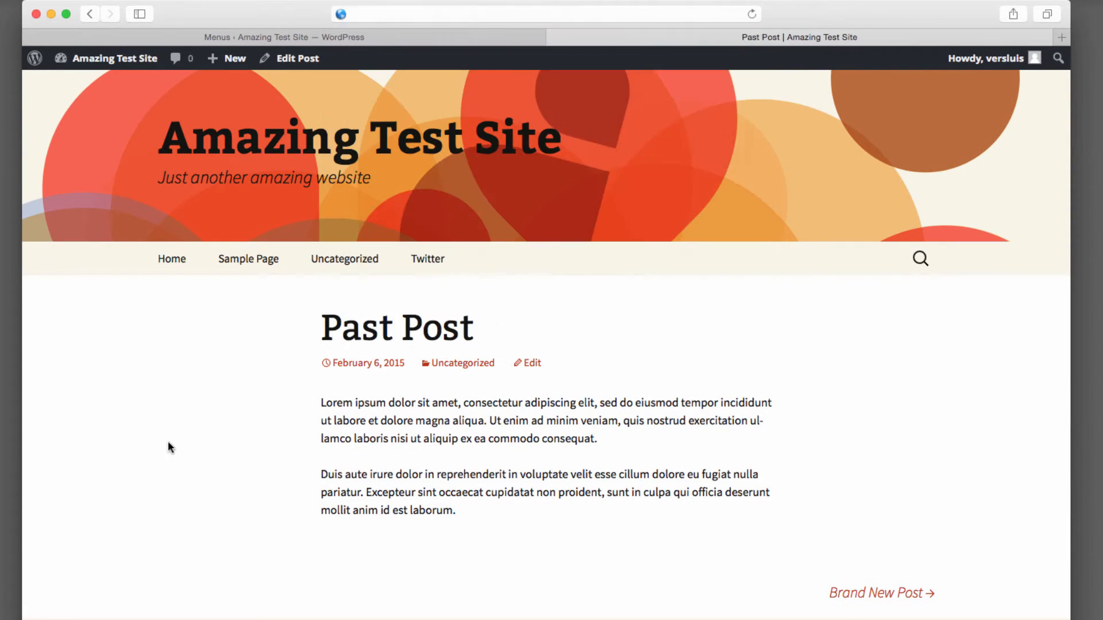
Add a custom link with the pasted Past Post URL and link text Past Post, then save the menu.
left_click(508, 39)
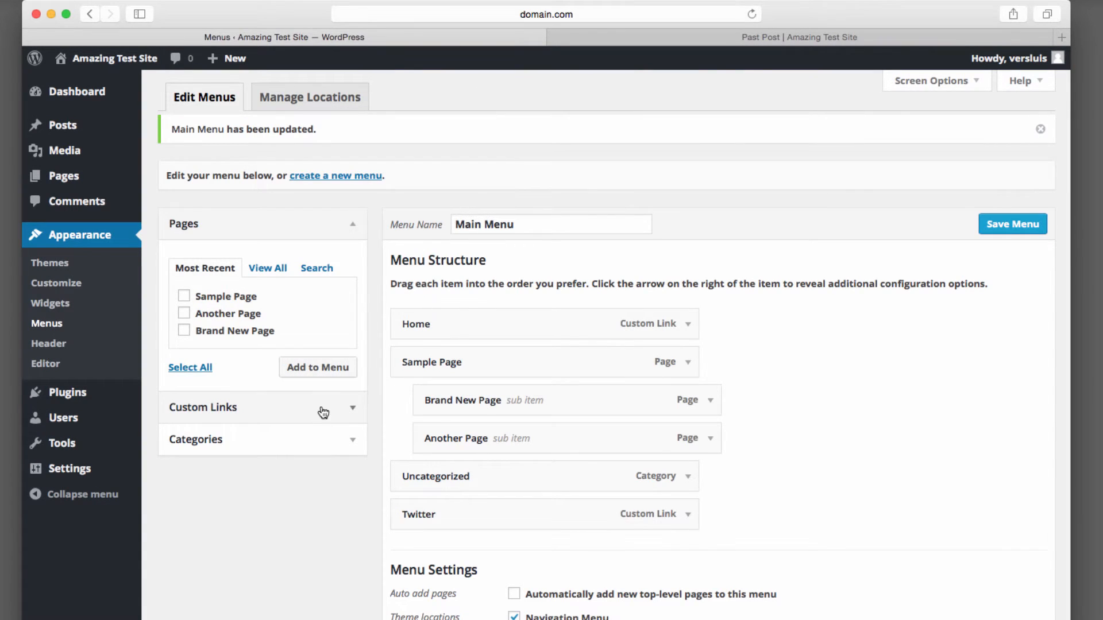
left_click(349, 408)
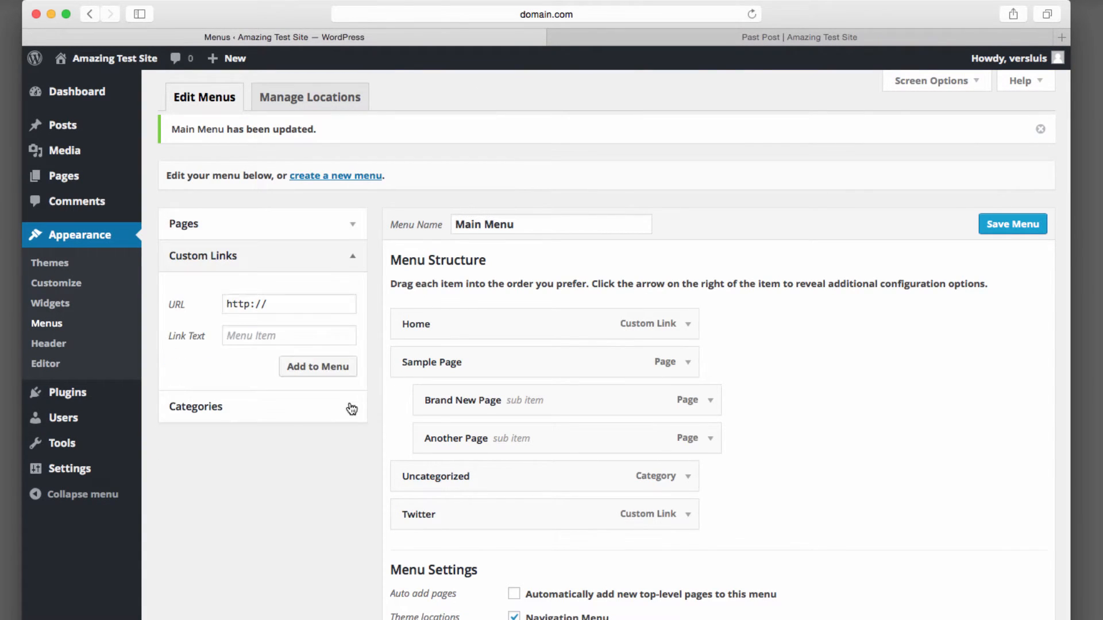
triple_click(341, 304)
key("super+v")
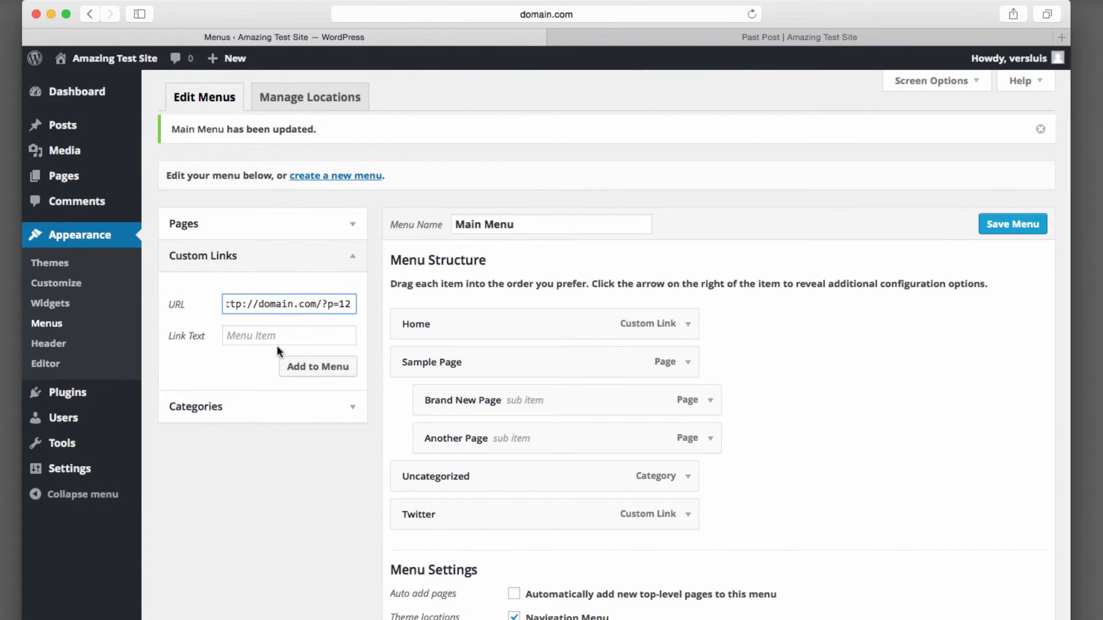
left_click(283, 328)
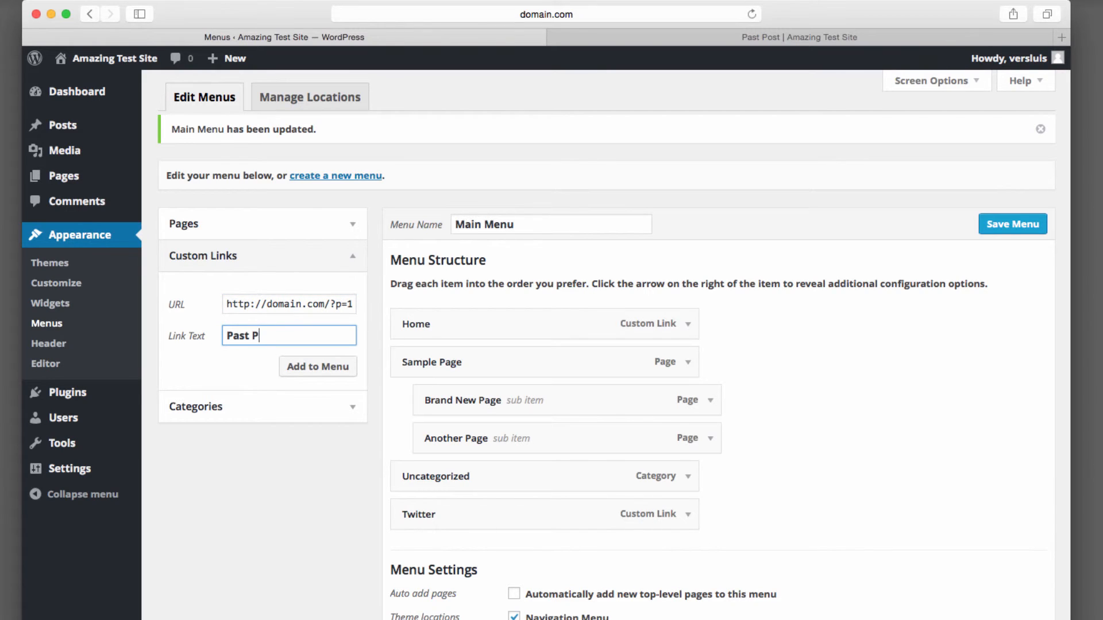
left_click(320, 374)
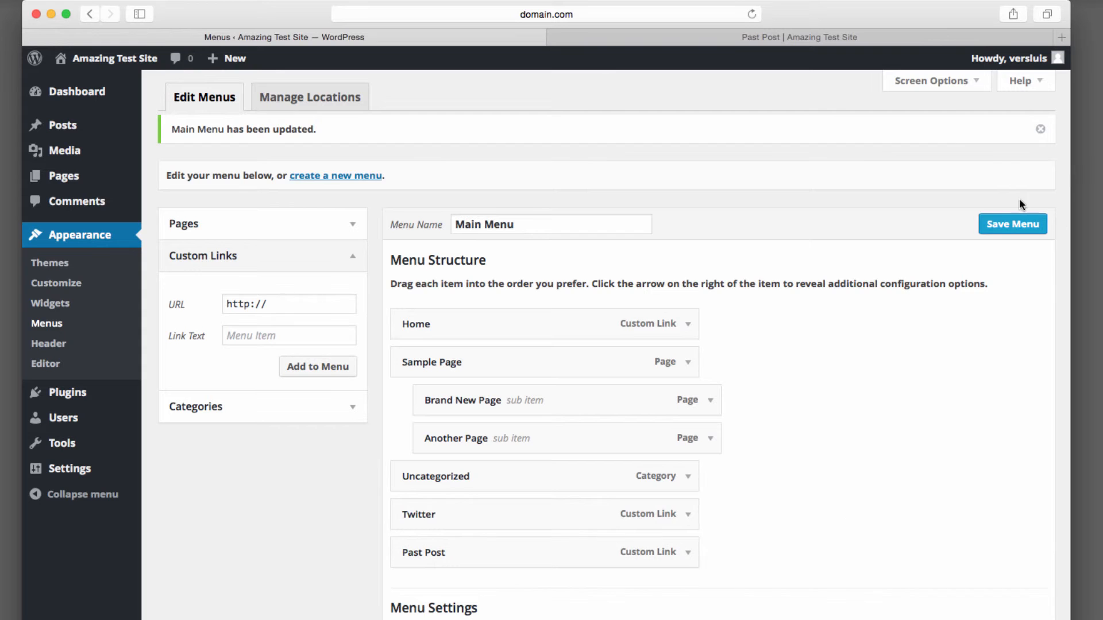
left_click(1013, 223)
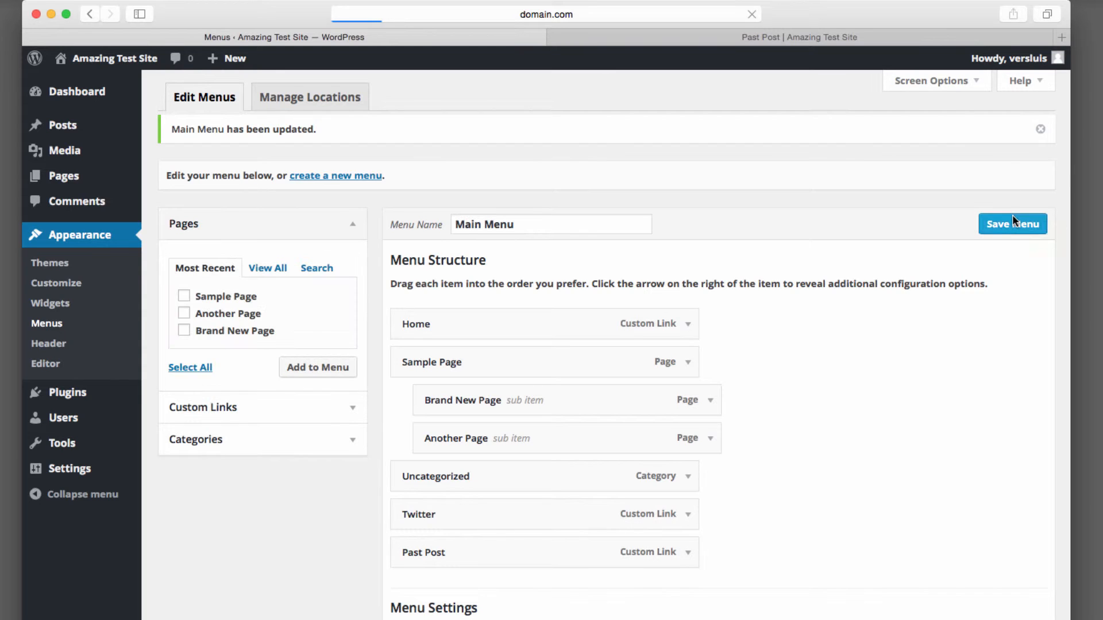
Reload the live site and open the Past Post link in the navigation bar.
left_click(833, 35)
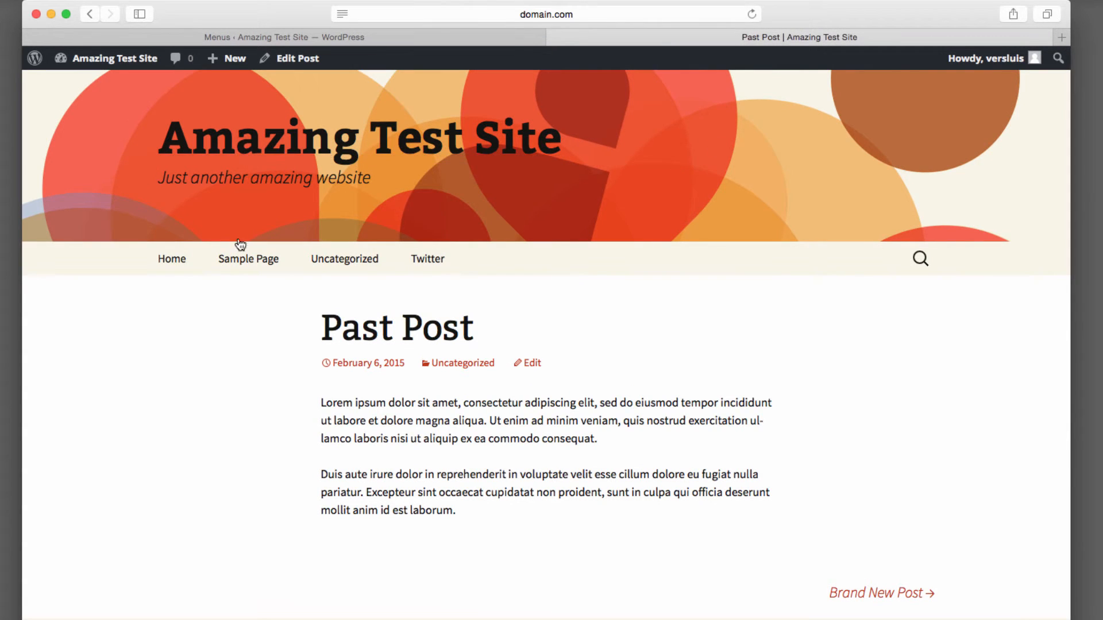
left_click(172, 259)
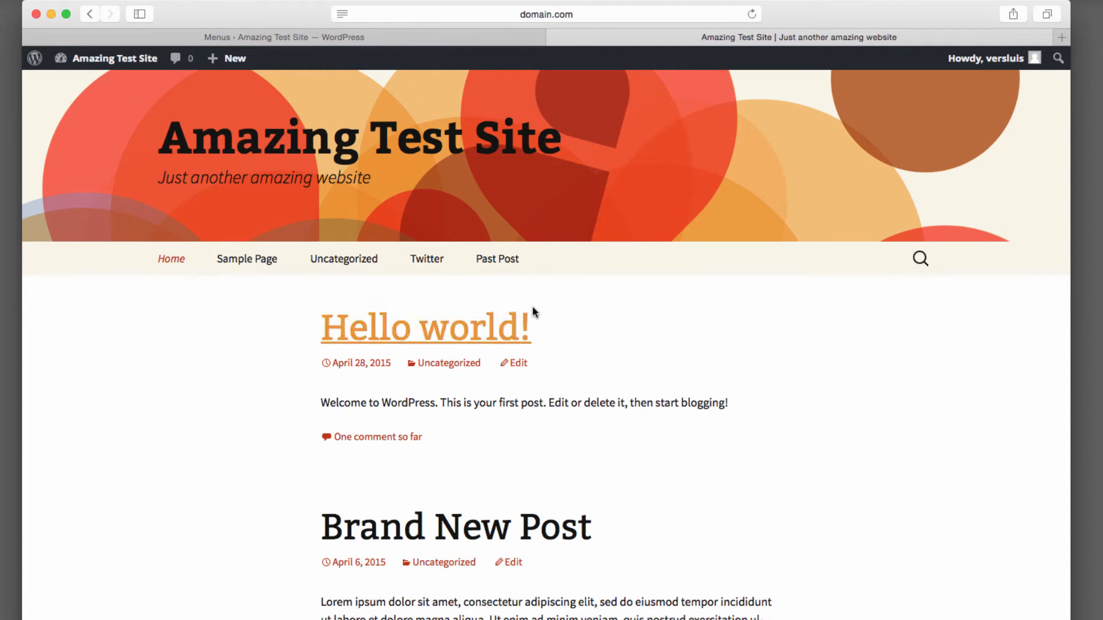
left_click(519, 261)
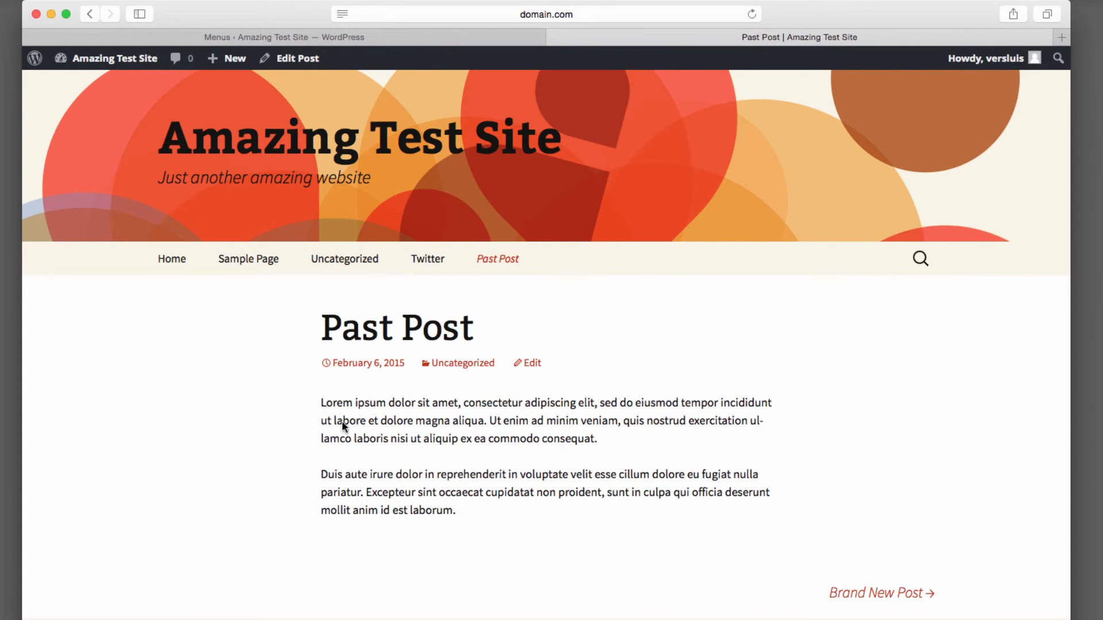
scroll(619, 555, "down", 3)
scroll(619, 555, "up", 3)
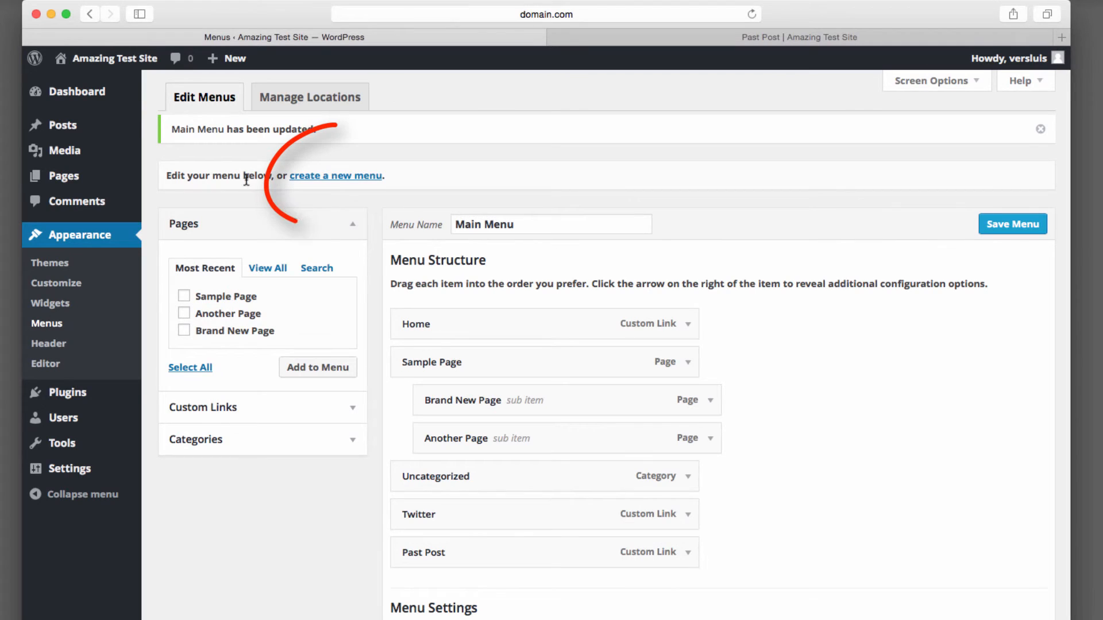
Create a second menu named New Menu and add Brand New Page to it.
left_click(343, 175)
type("New Menu")
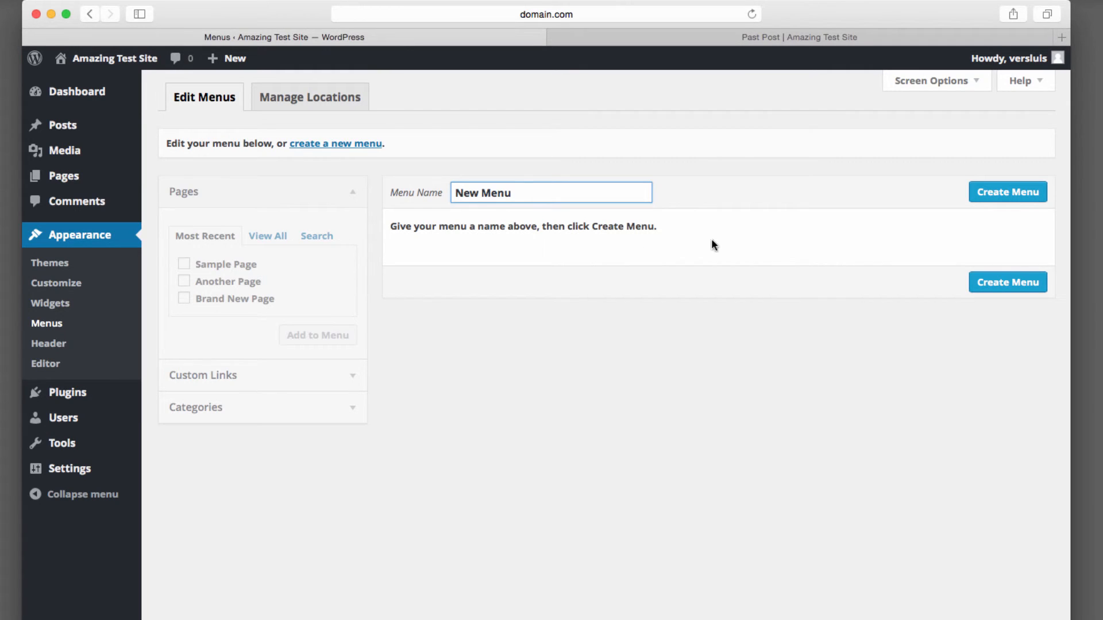
left_click(999, 192)
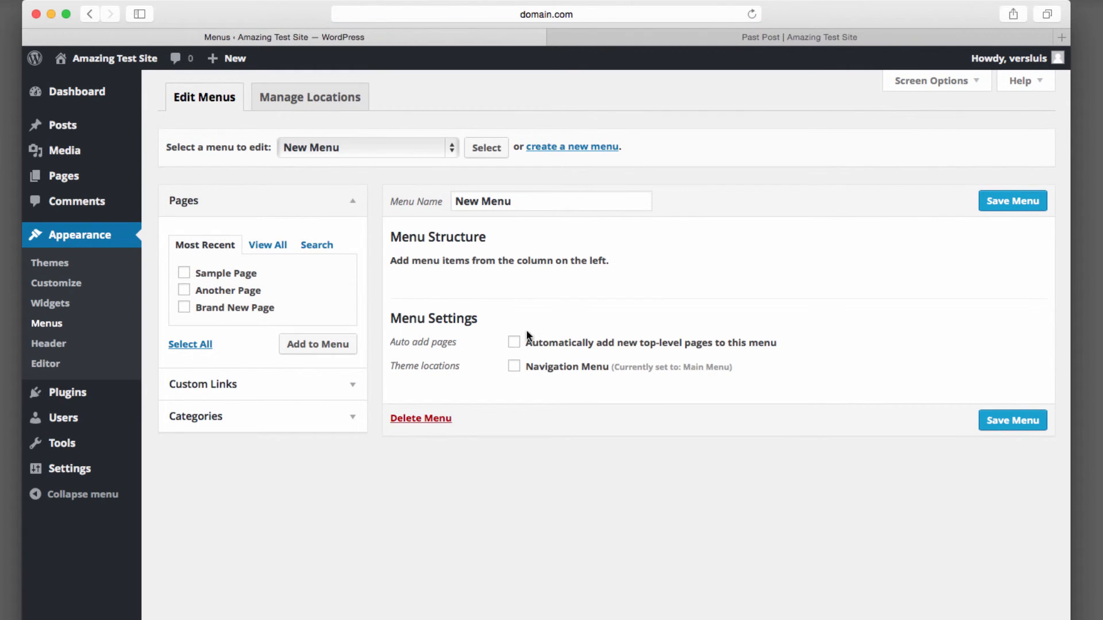
left_click(184, 308)
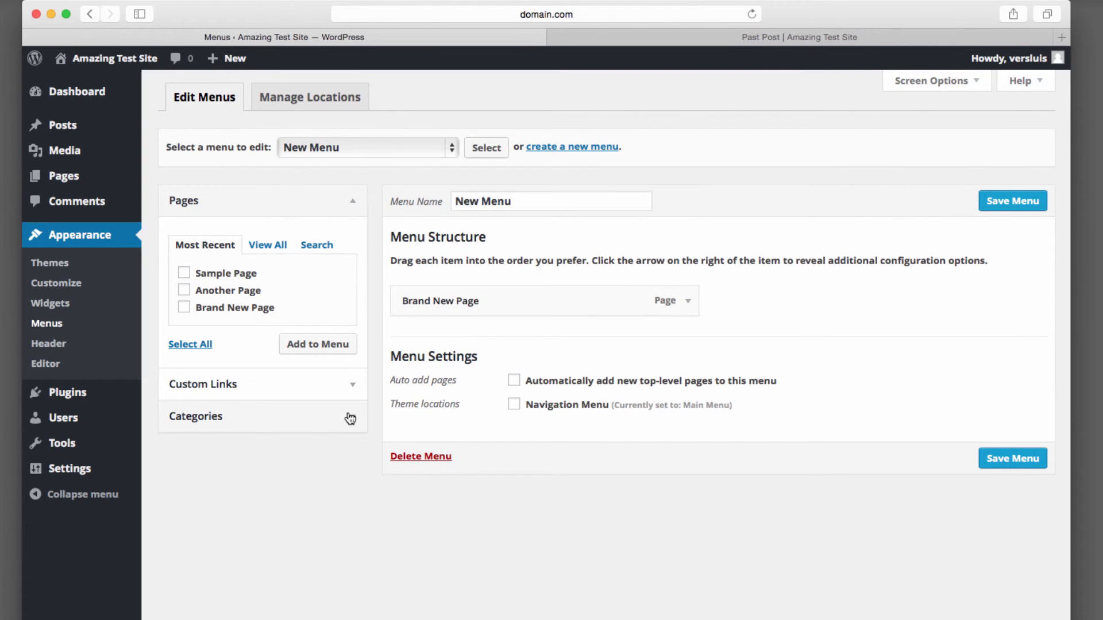
Add a custom link with the pasted Past Post URL and link text Test to New Menu.
left_click(342, 384)
left_click(318, 278)
key("super+v")
left_click(265, 318)
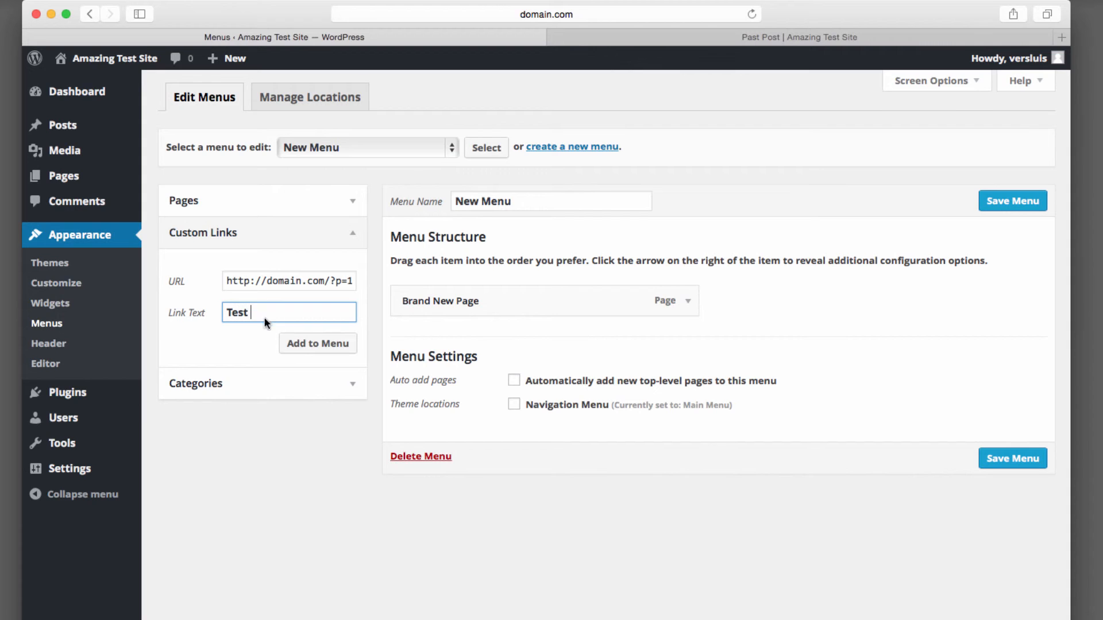
left_click(299, 344)
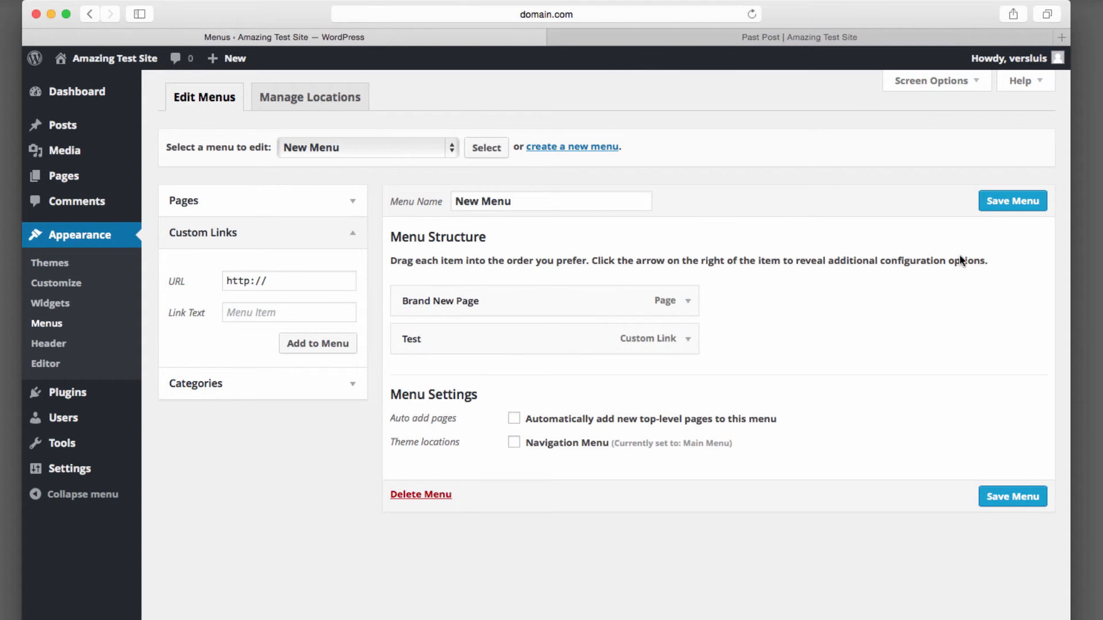
Save New Menu and assign it to the Navigation Menu theme location, saving the location change.
left_click(986, 205)
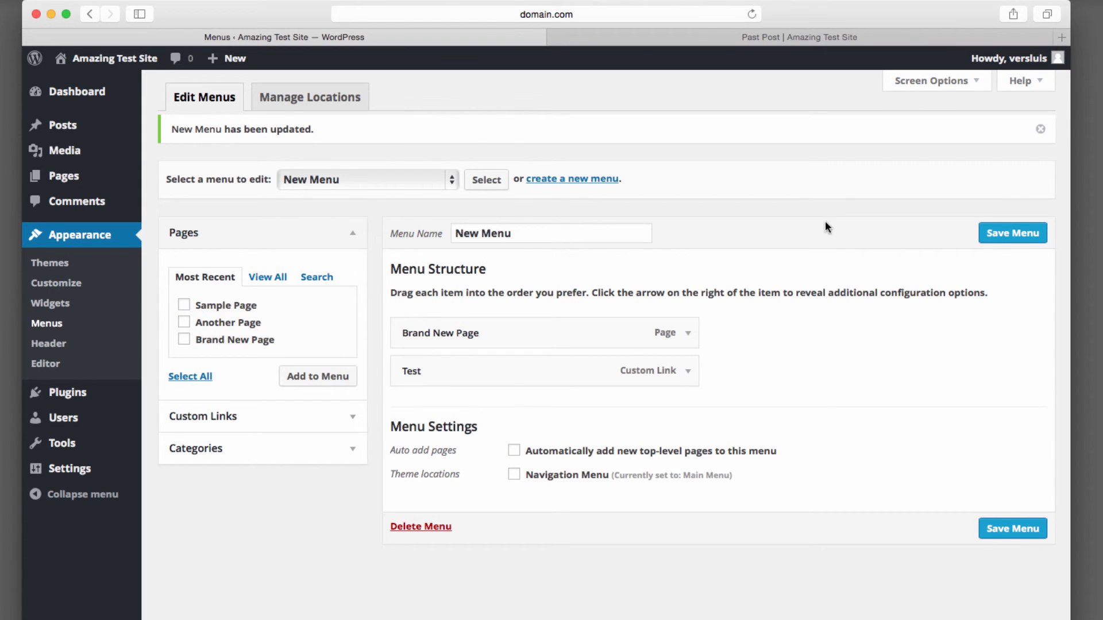
left_click(347, 98)
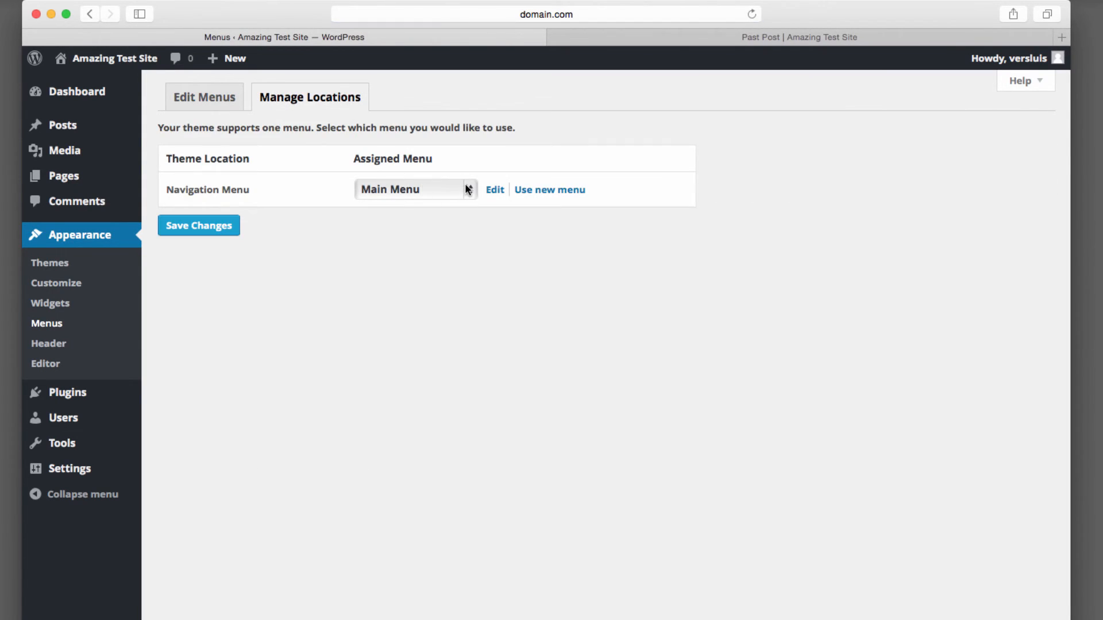
left_click(457, 191)
left_click(453, 215)
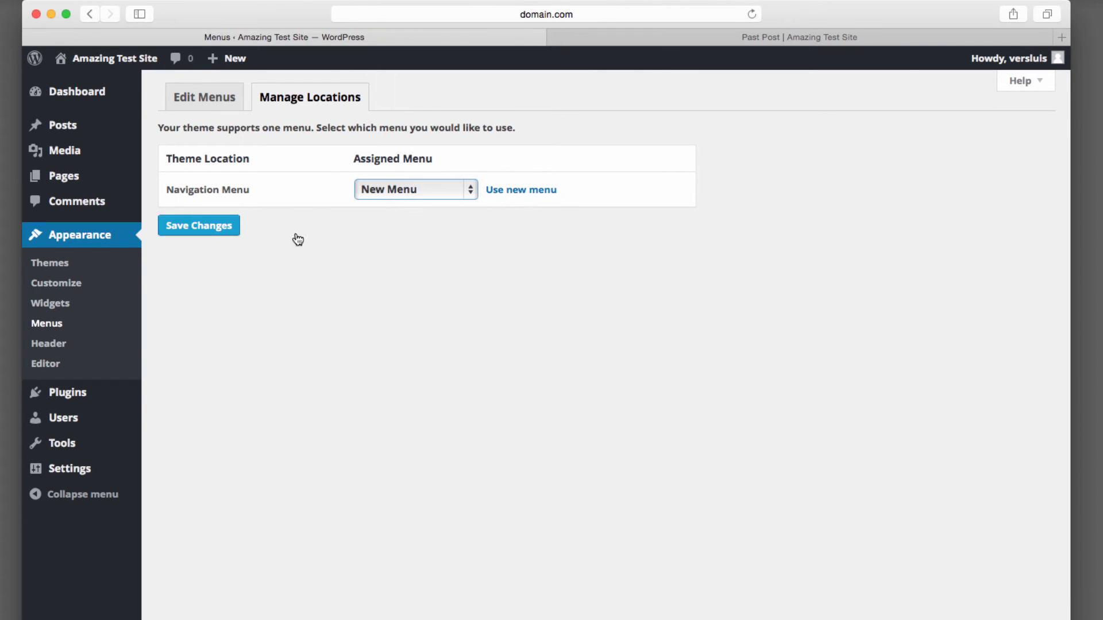
left_click(235, 261)
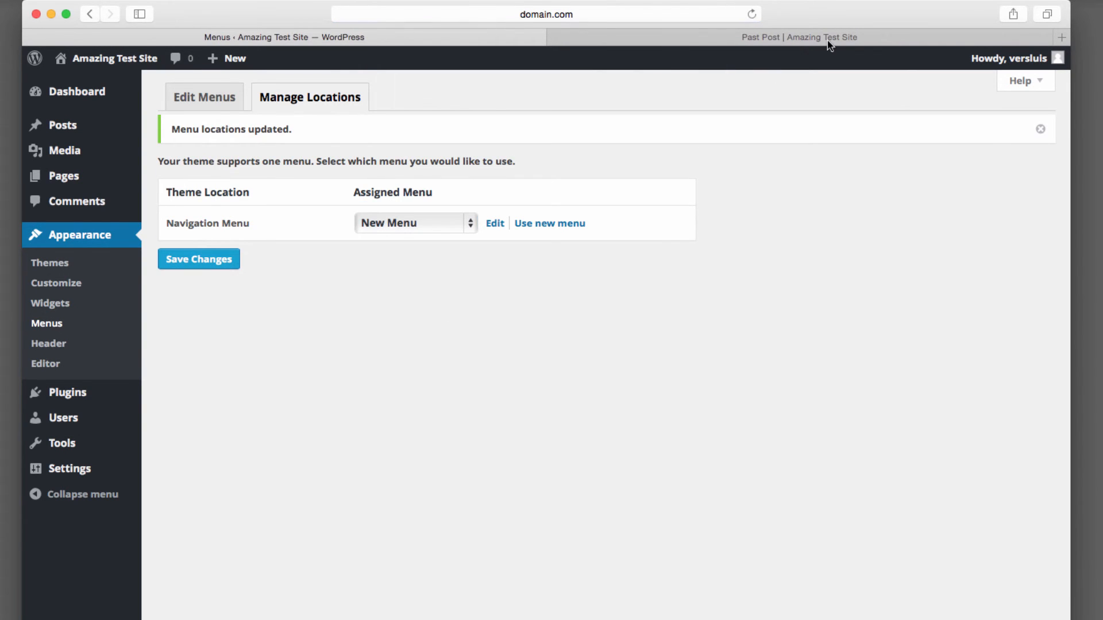
Switch to the live site tab and reload it to view the navigation bar.
left_click(850, 36)
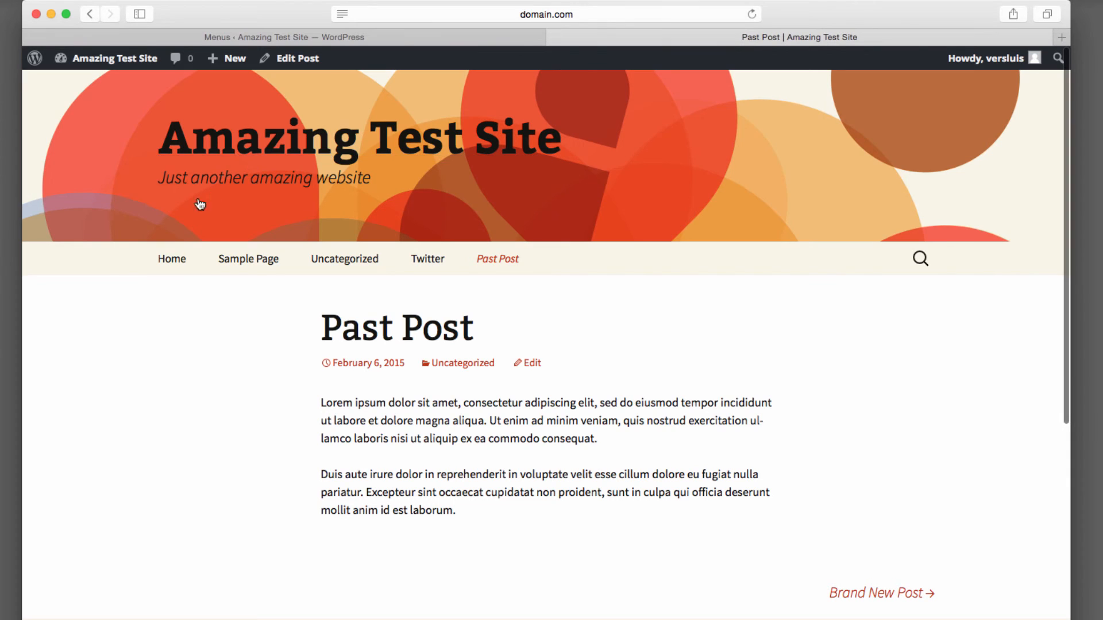
left_click(230, 157)
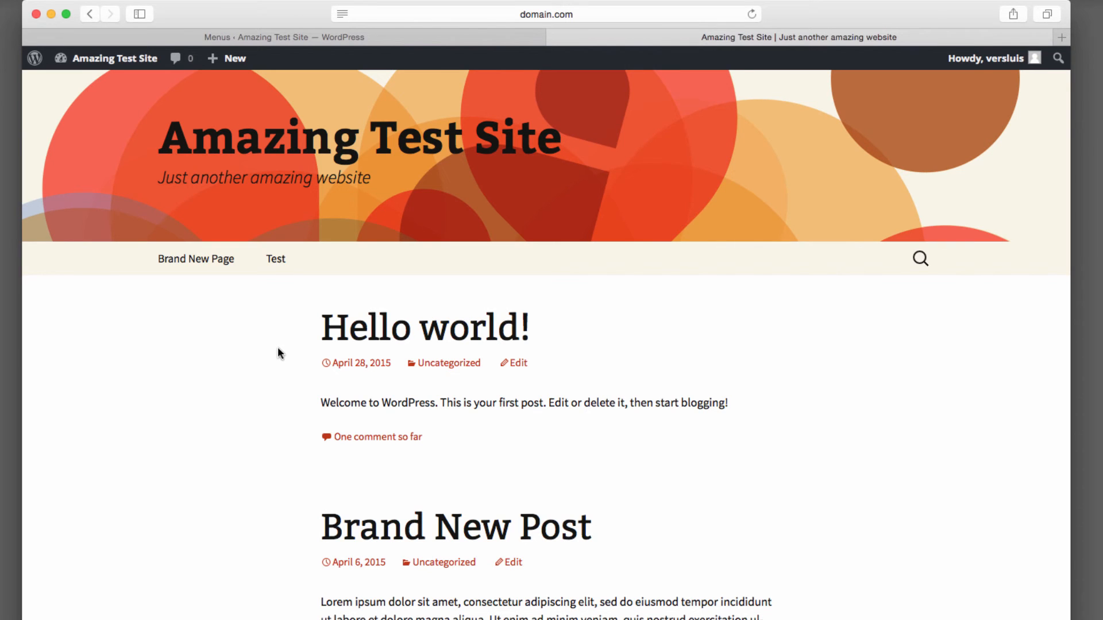
Return to the admin tab and reassign Main Menu to the Navigation Menu location, then save the change.
left_click(470, 42)
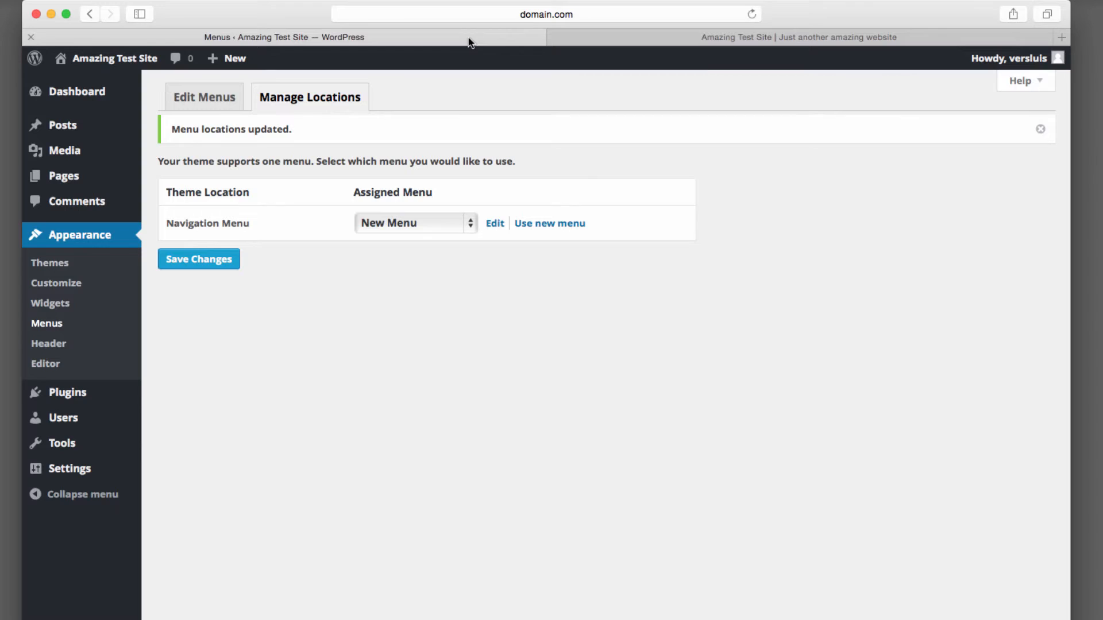
left_click(468, 225)
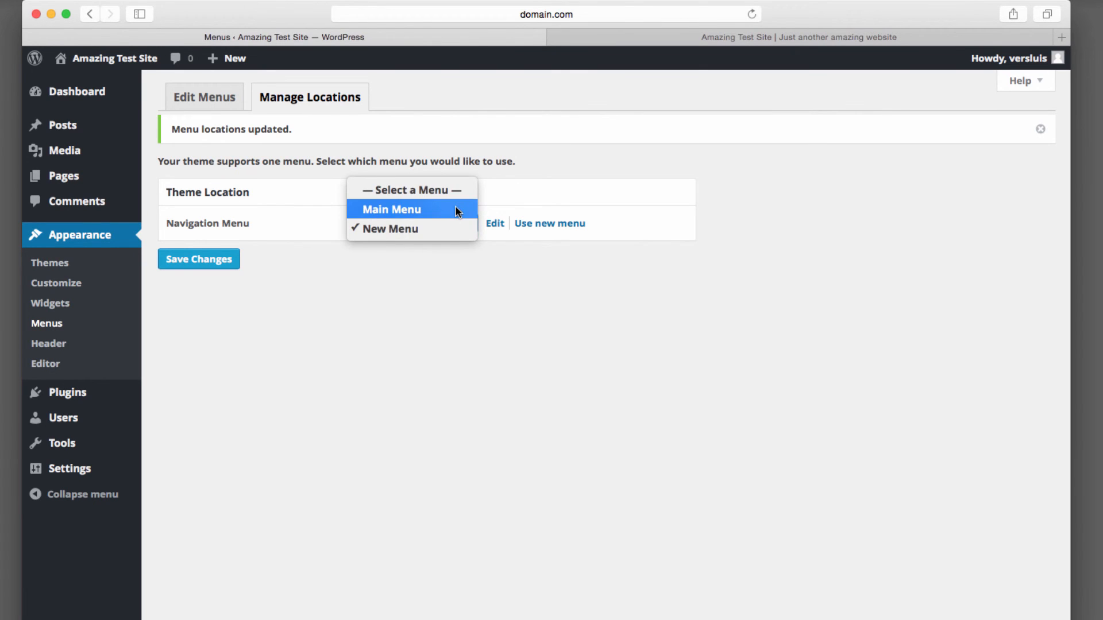
left_click(456, 212)
left_click(223, 260)
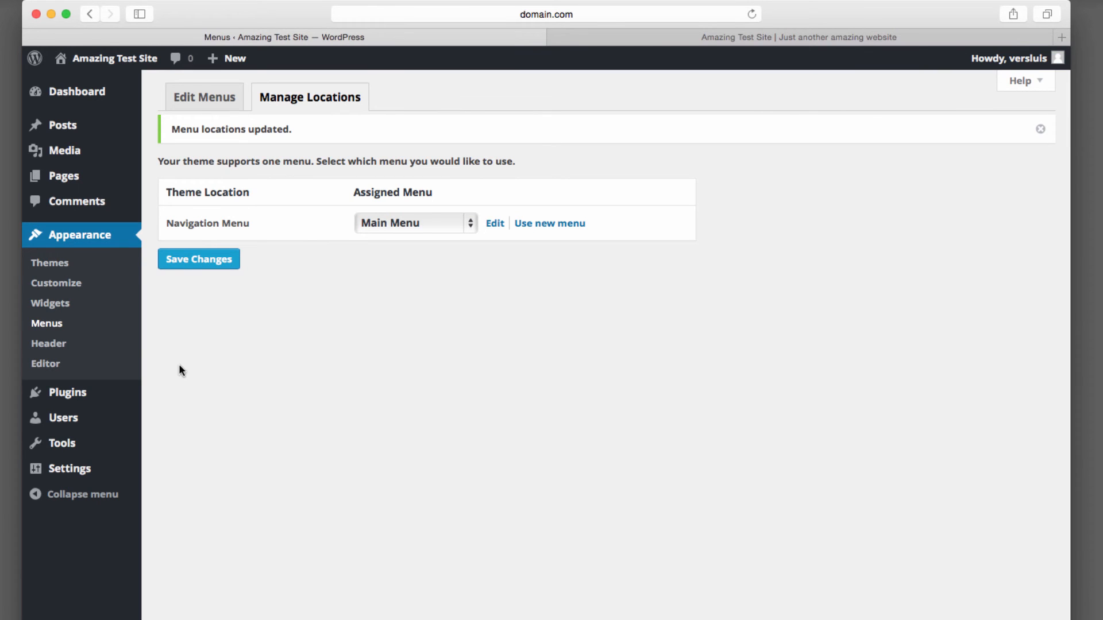
Add a Custom Menu widget titled Menu in Widget showing New Menu to the Secondary Widget Area and save it.
left_click(68, 306)
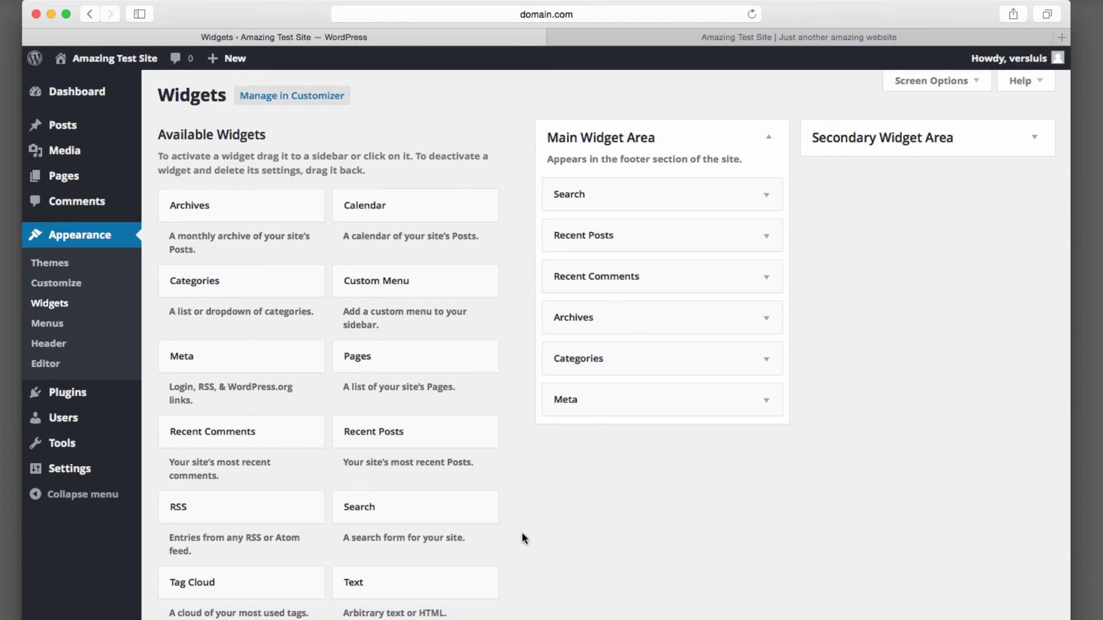
left_click(1034, 137)
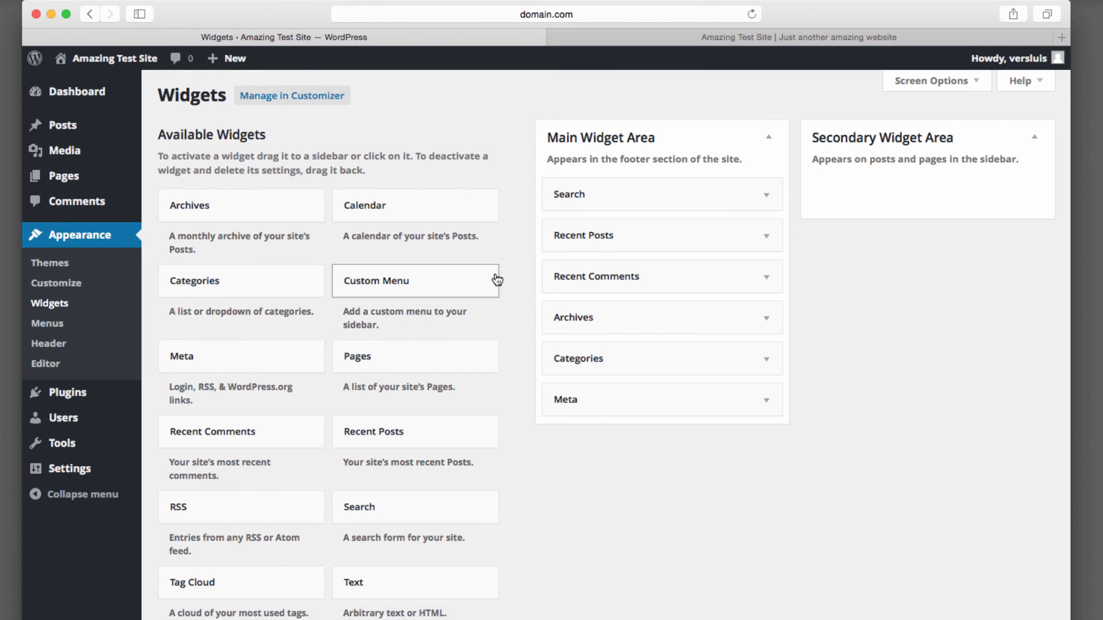
left_click_drag(438, 282, 921, 191)
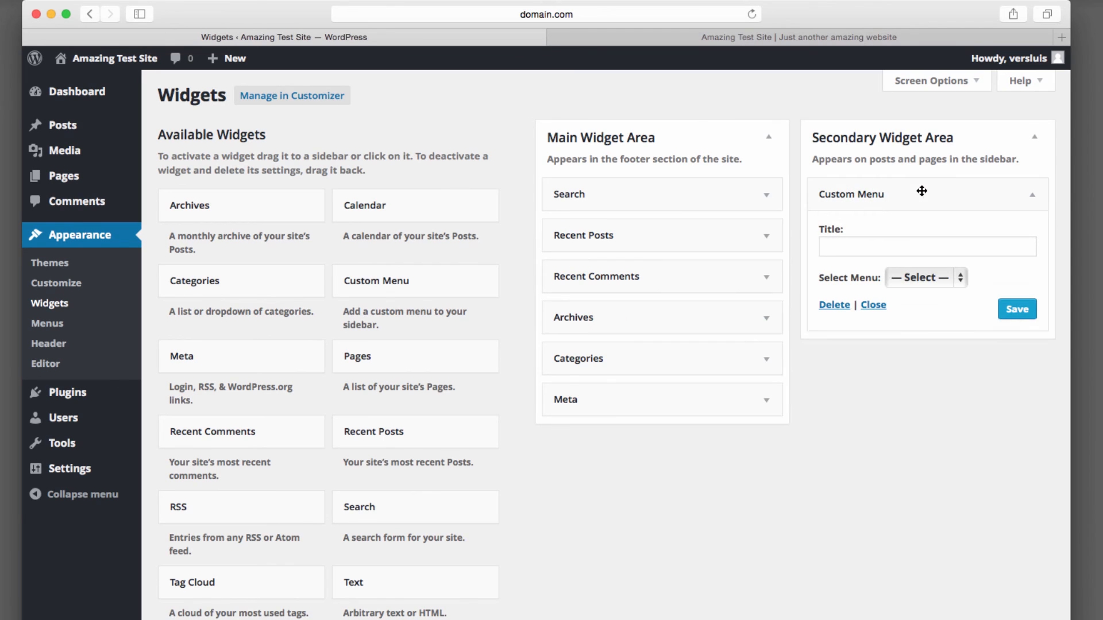
left_click(958, 280)
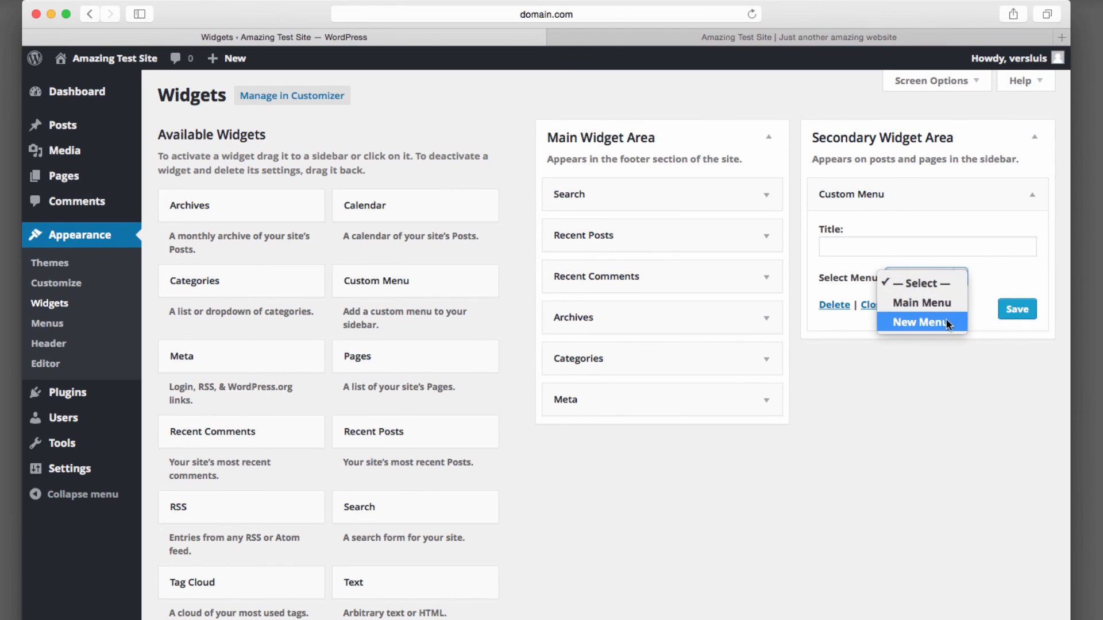
left_click(920, 317)
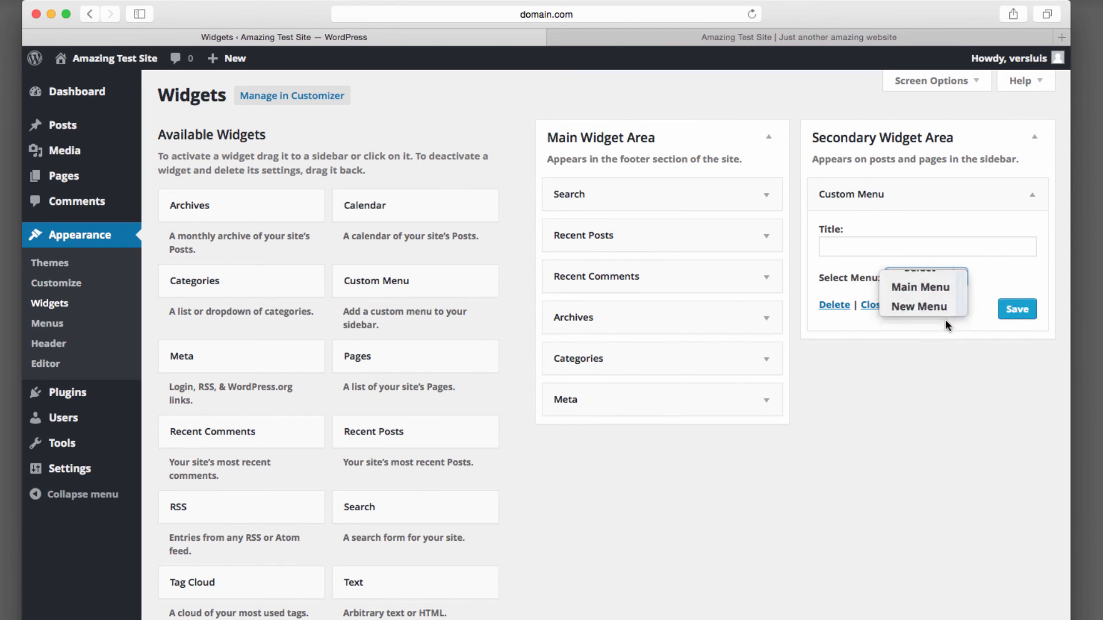
left_click(1004, 251)
type("Menu in Widget")
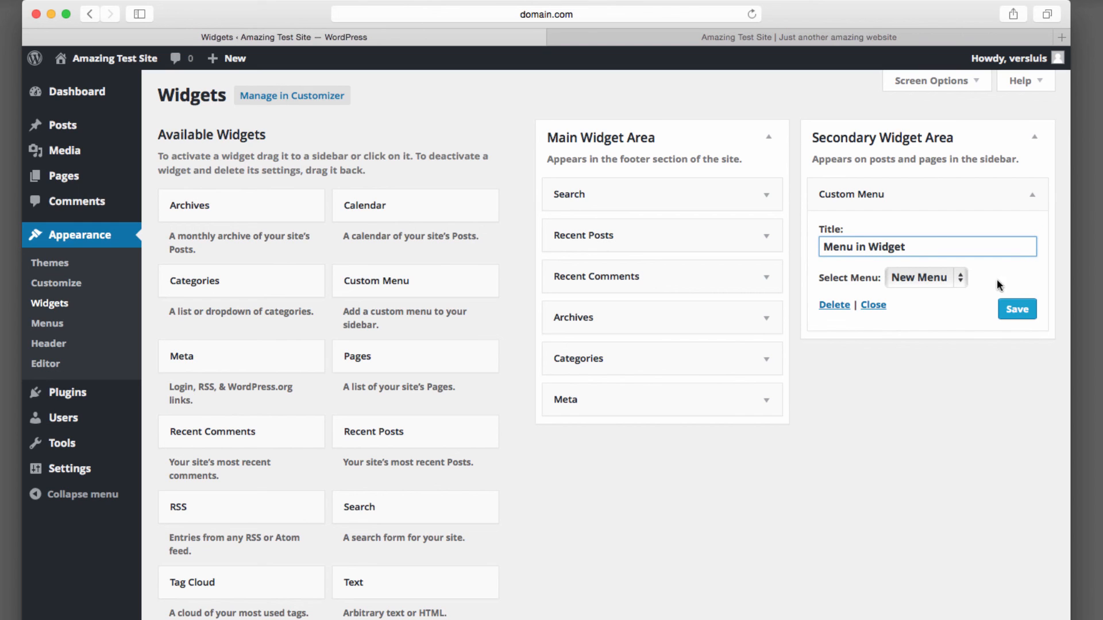
left_click(1018, 313)
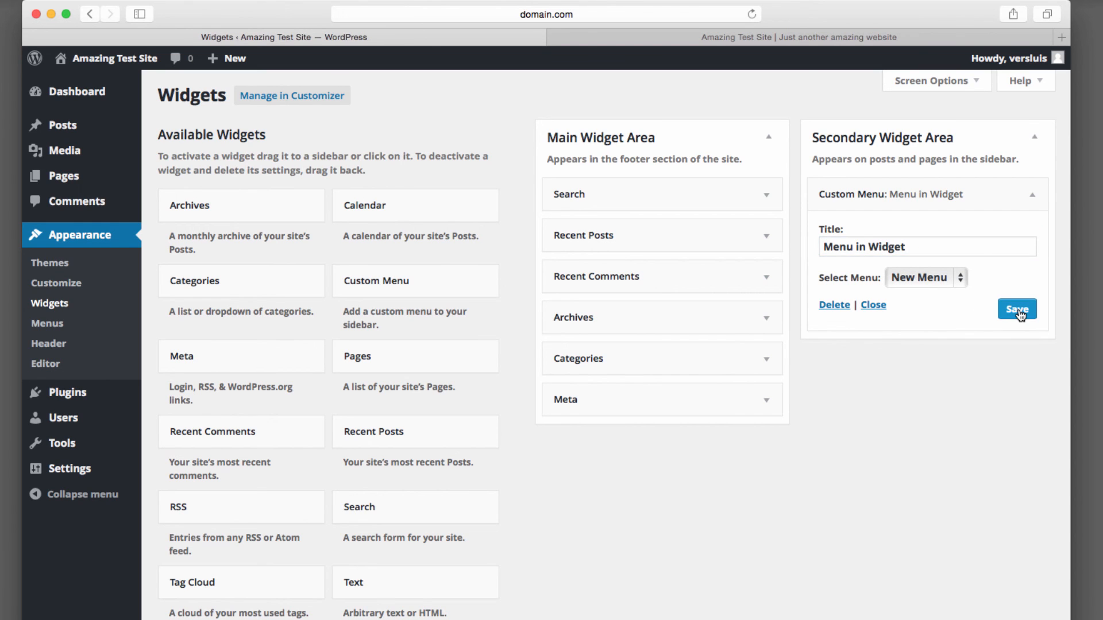
Switch to the live site tab and reload it to view the sidebar menu widget.
left_click(776, 37)
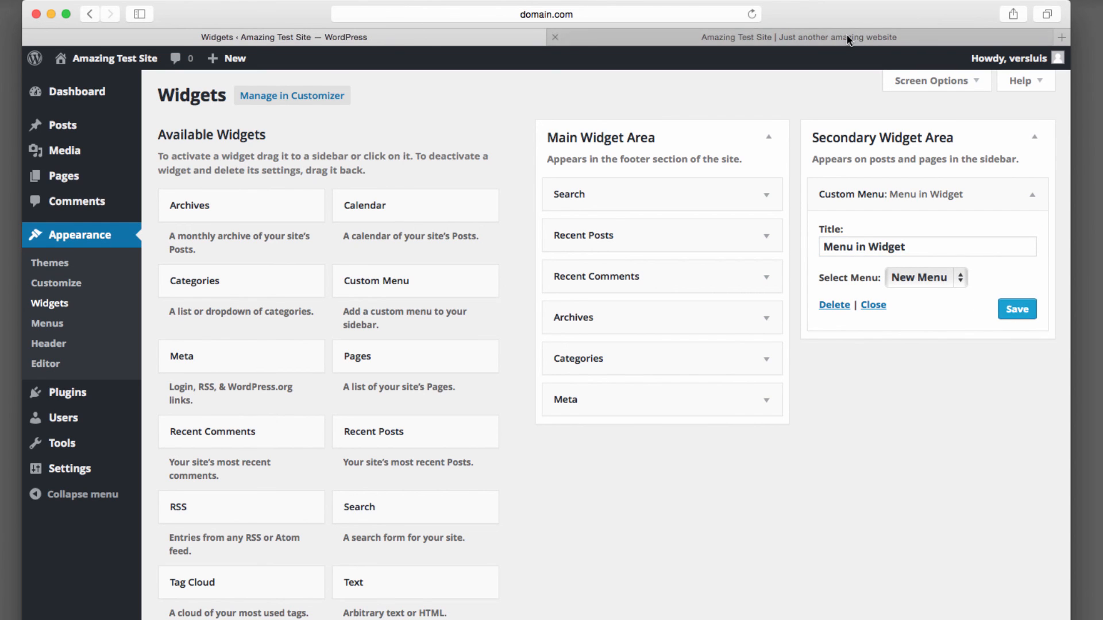
left_click(752, 13)
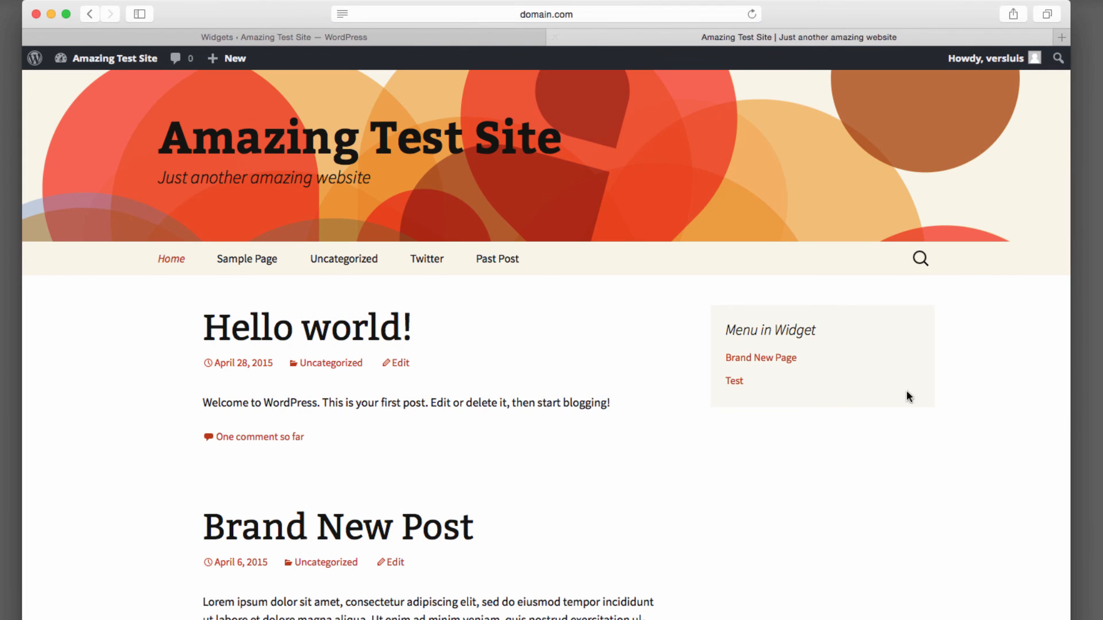